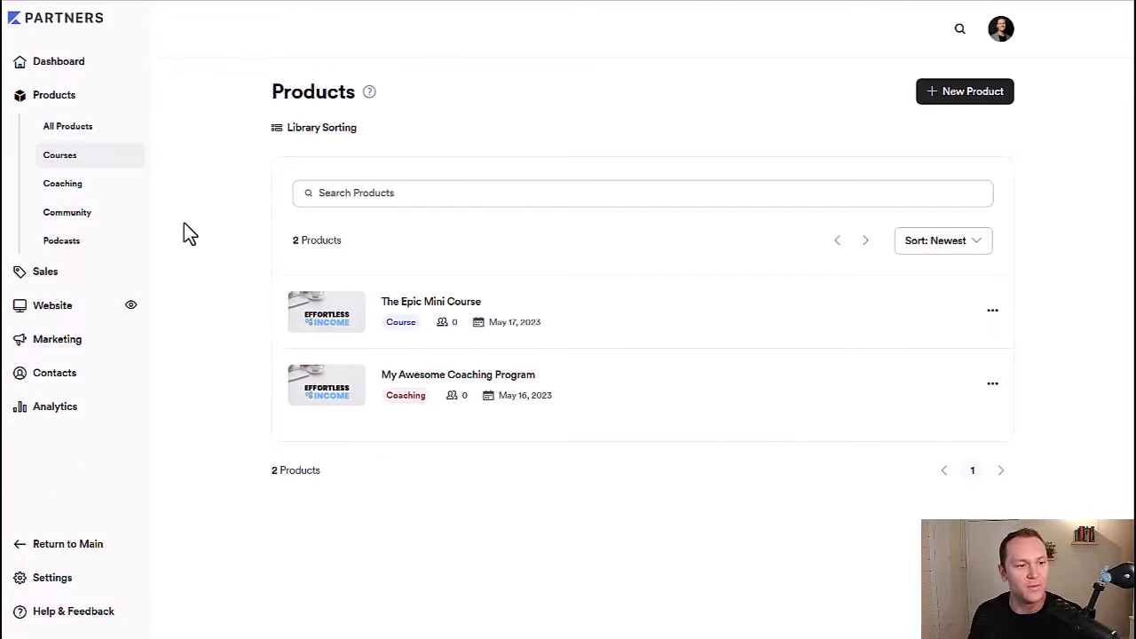
Start a new course titled 'My Sweet Membership Site' with description 'This membership is awesome!'.
left_click(976, 97)
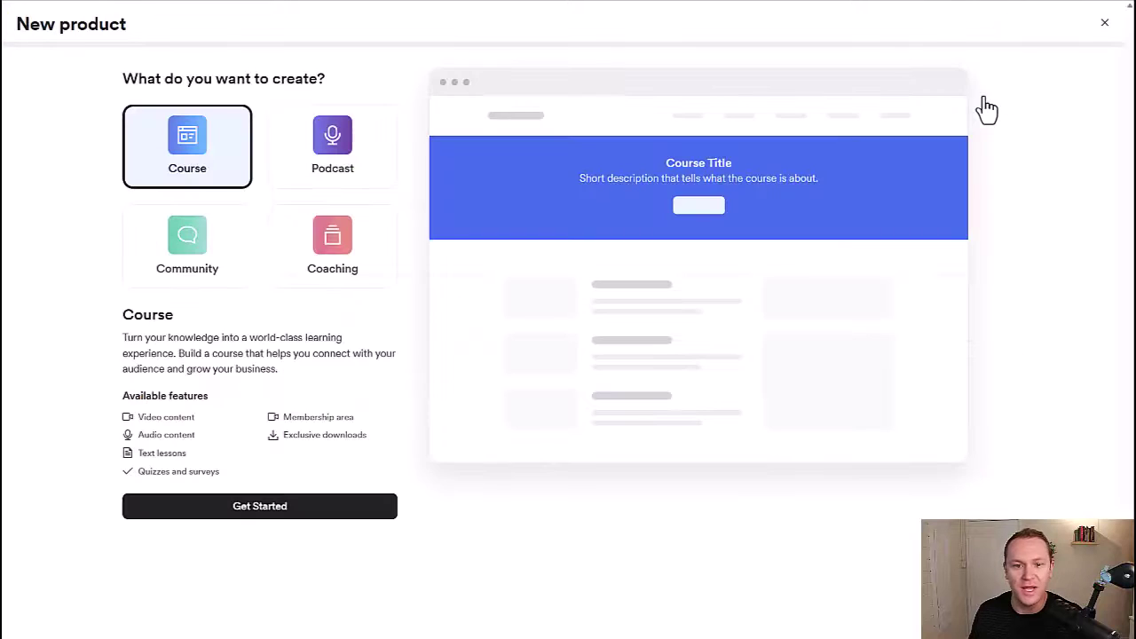
left_click(259, 517)
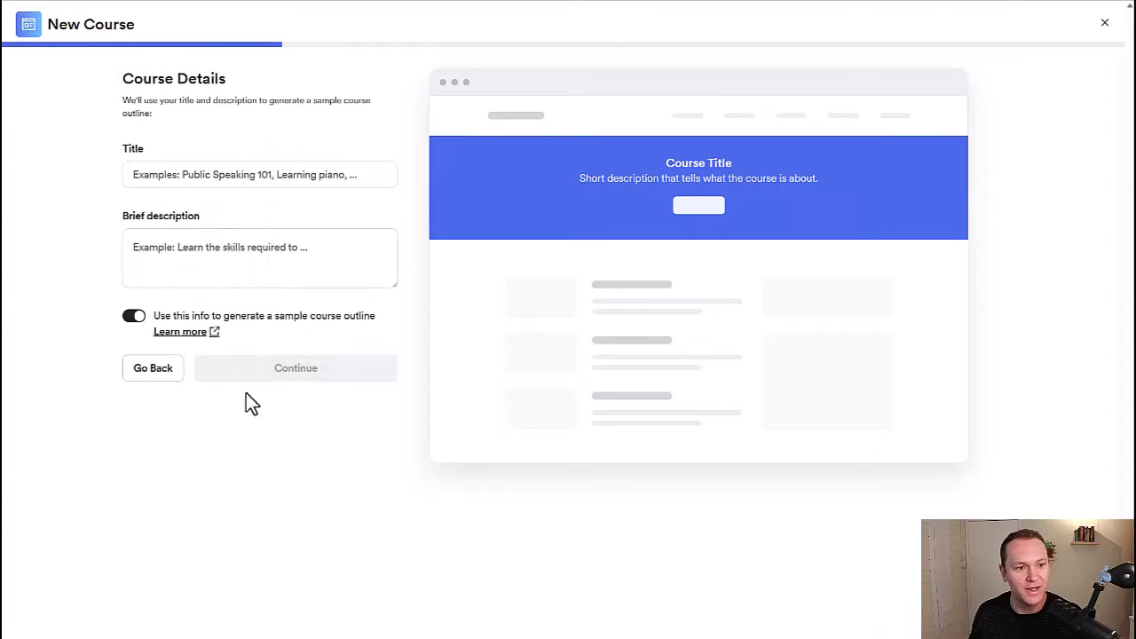
left_click(251, 174)
type("My Sweet Membership Site")
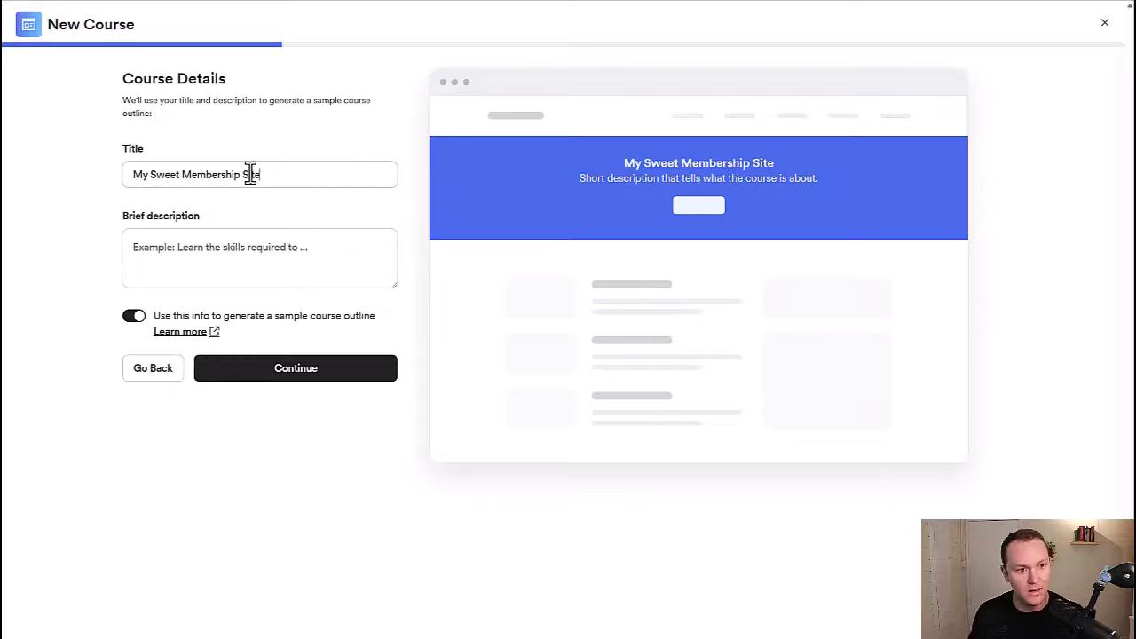
left_click(251, 247)
type("This membership is awesome!")
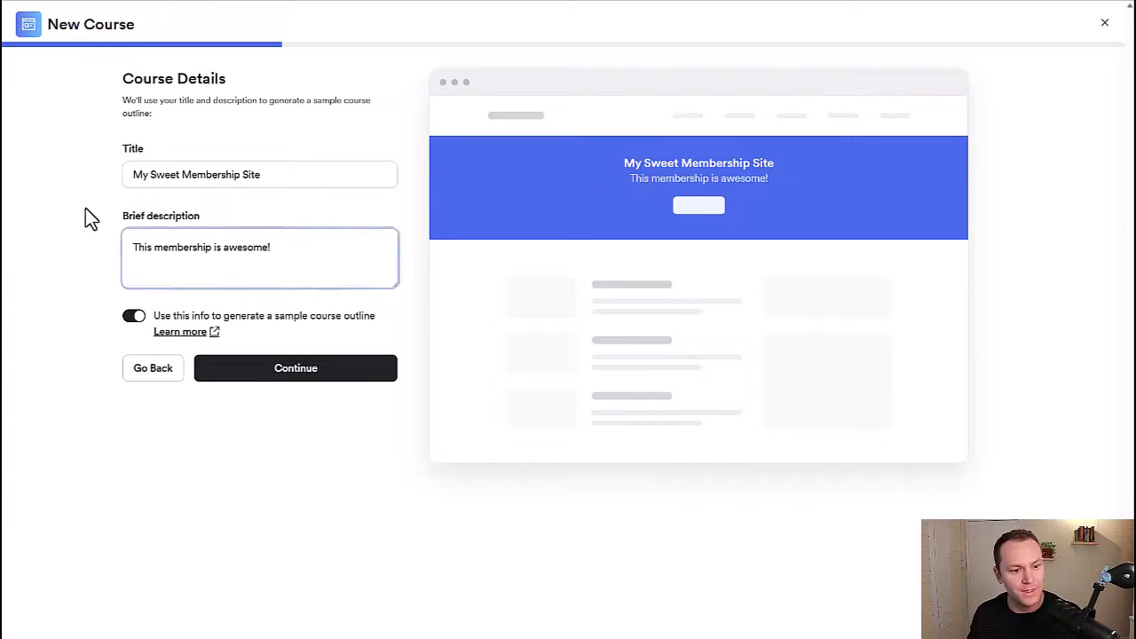
left_click(86, 207)
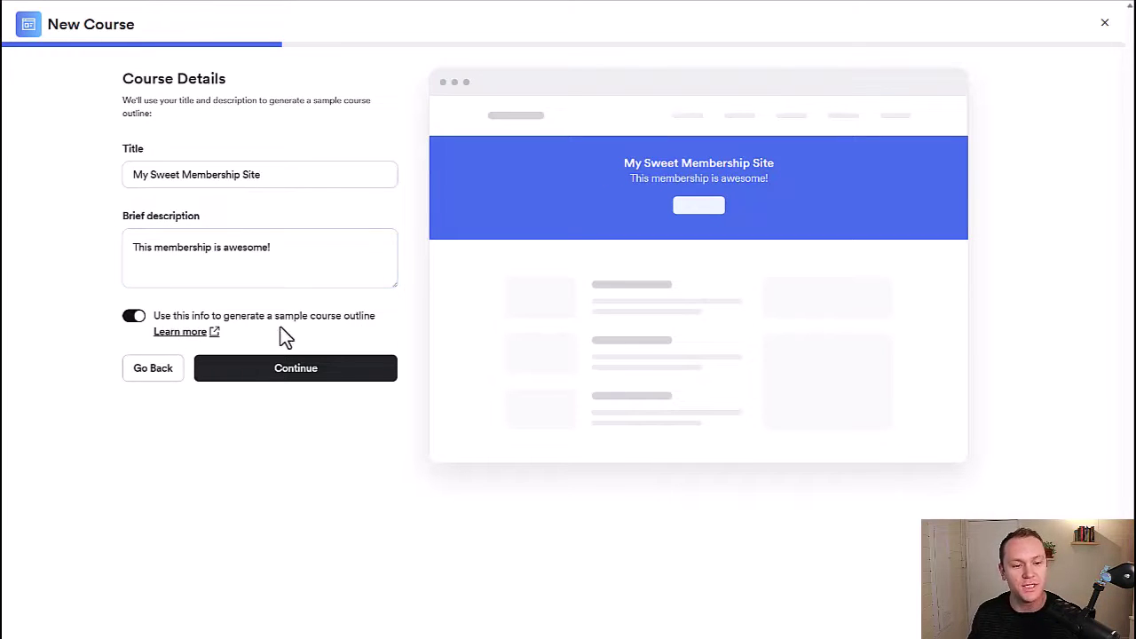
Turn off the sample course outline, add a branding image and reach the pricing step.
left_click(133, 316)
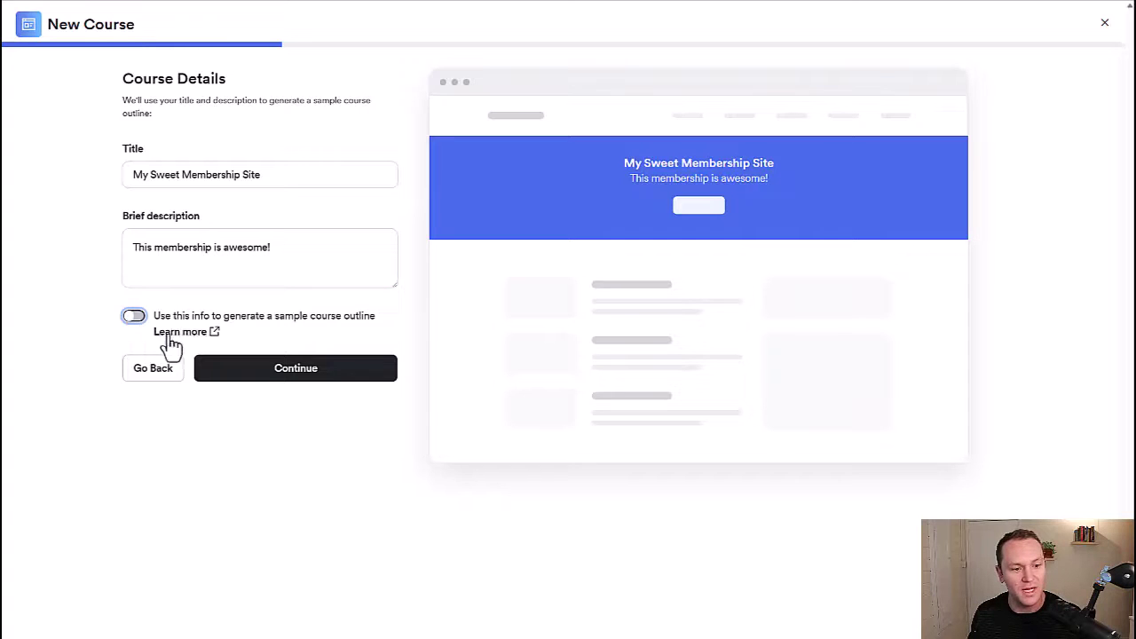
left_click(299, 380)
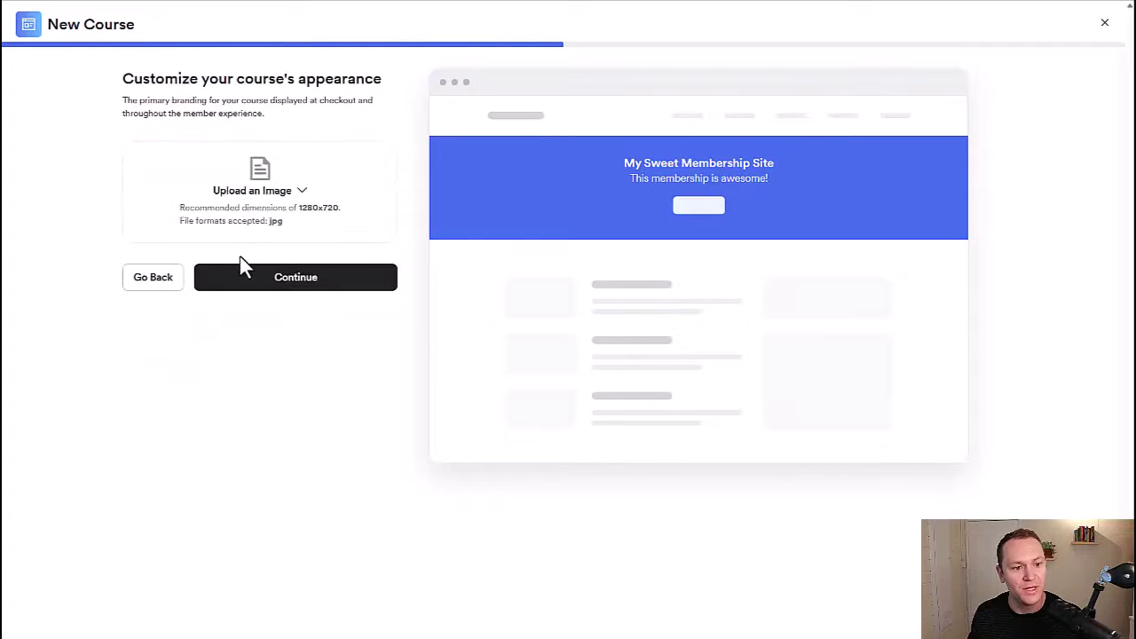
left_click(292, 211)
left_click(254, 354)
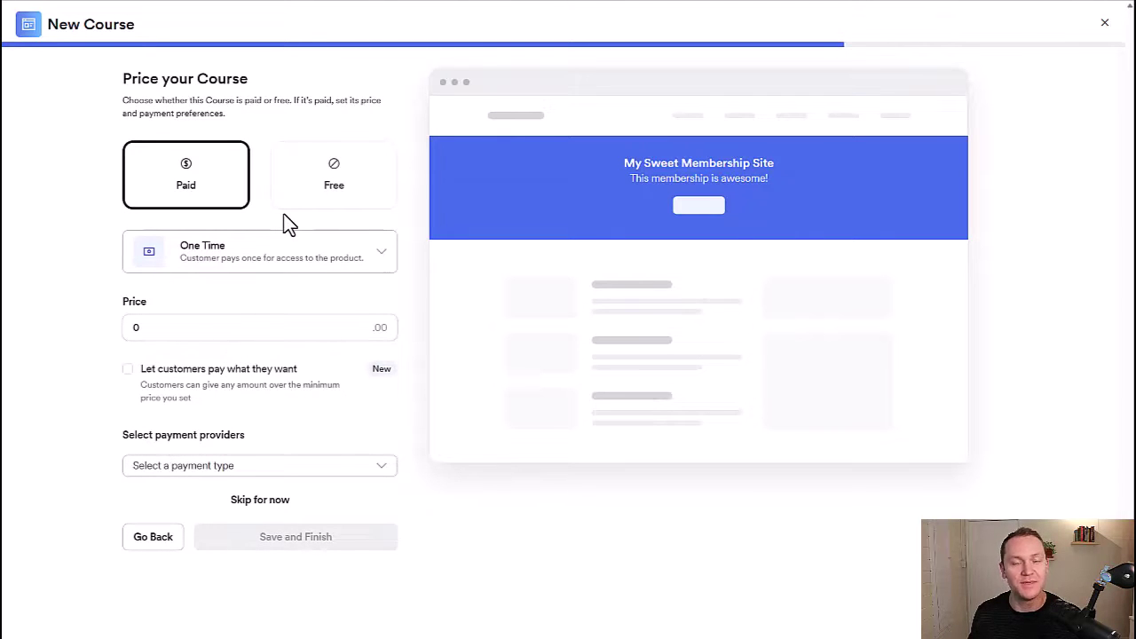
Make the course a $47 subscription billed every 1 month through Stripe.
left_click(306, 260)
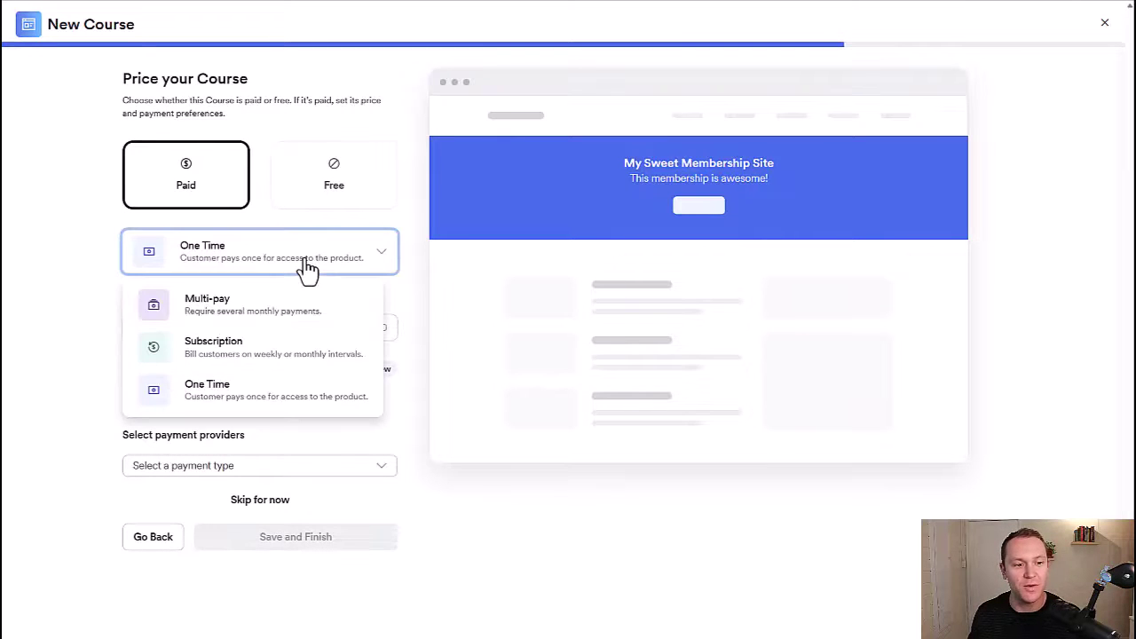
left_click(278, 363)
left_click(257, 329)
type("47")
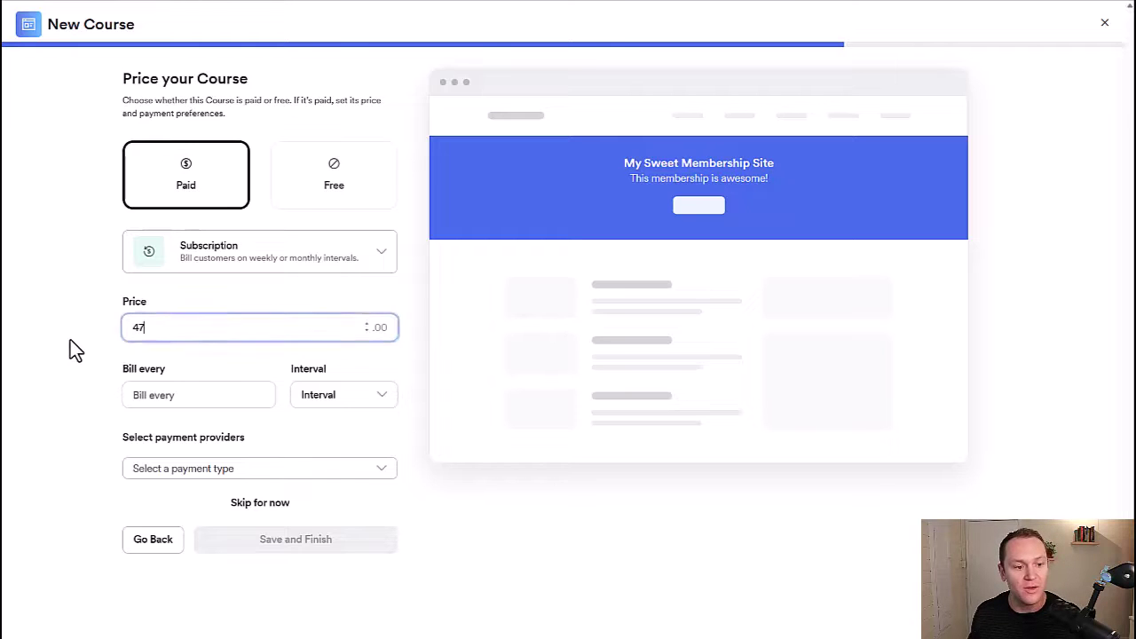
left_click(50, 354)
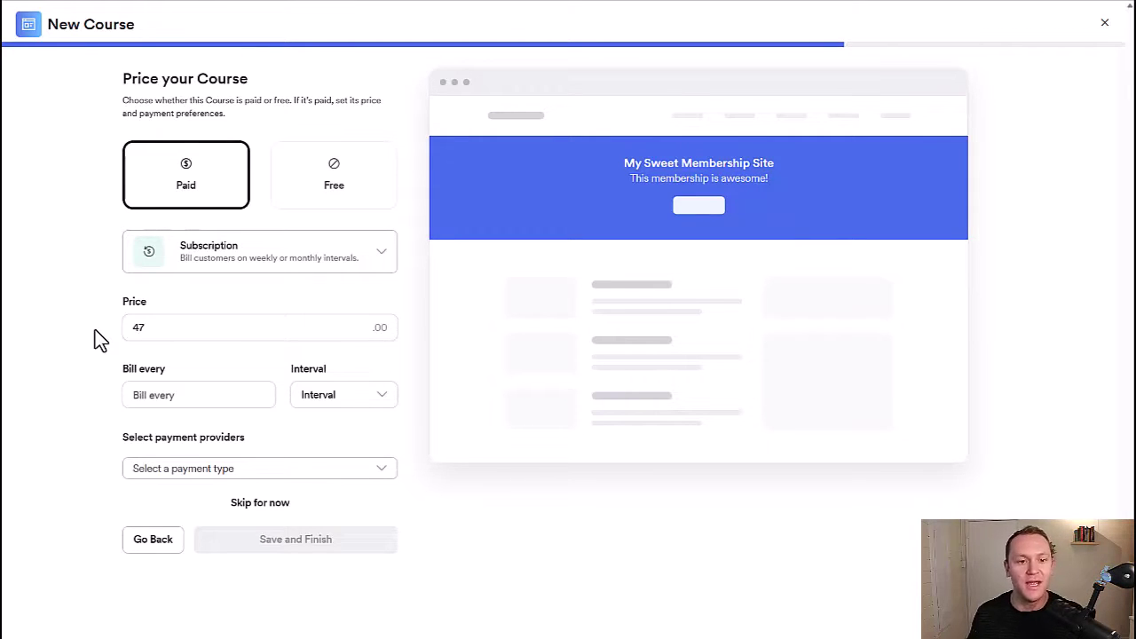
left_click(343, 394)
left_click(285, 425)
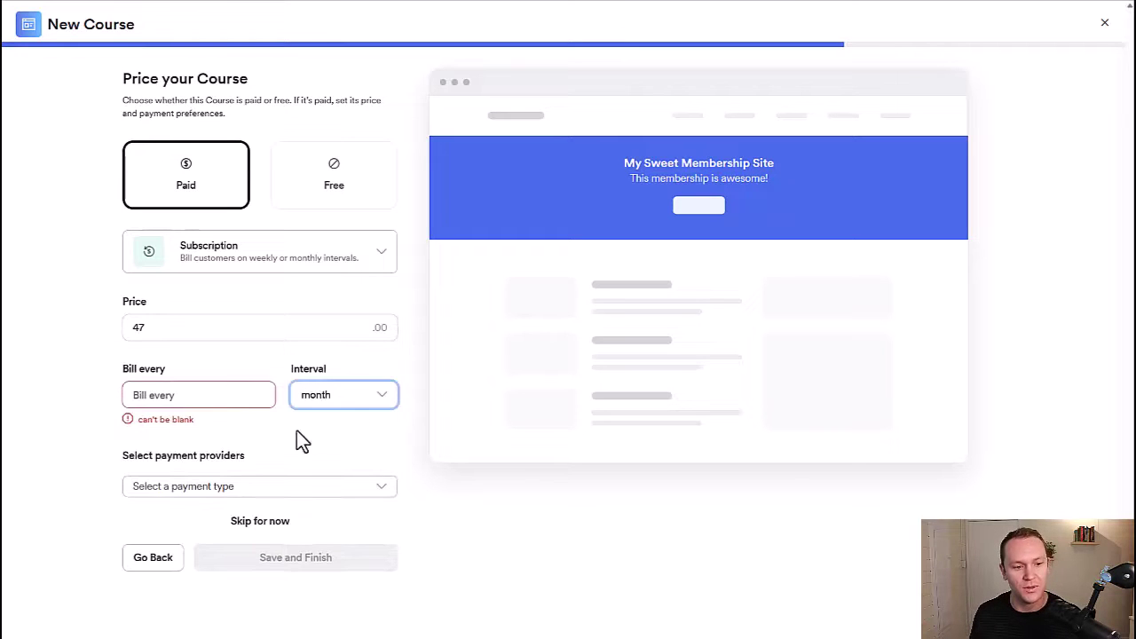
left_click(229, 394)
type("1")
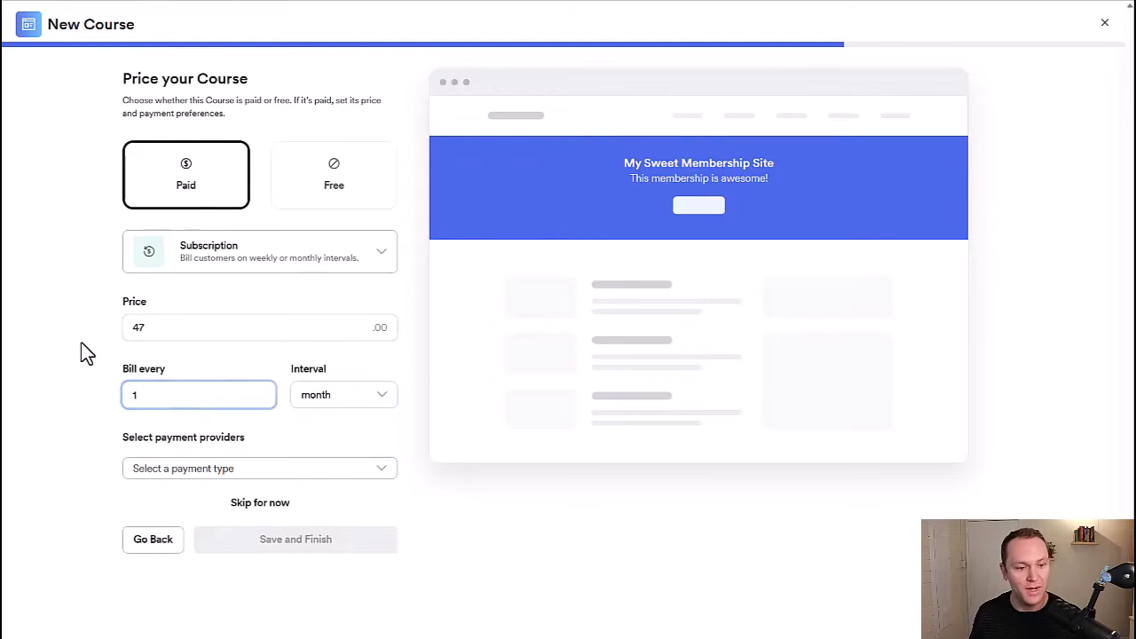
left_click(203, 469)
left_click(240, 522)
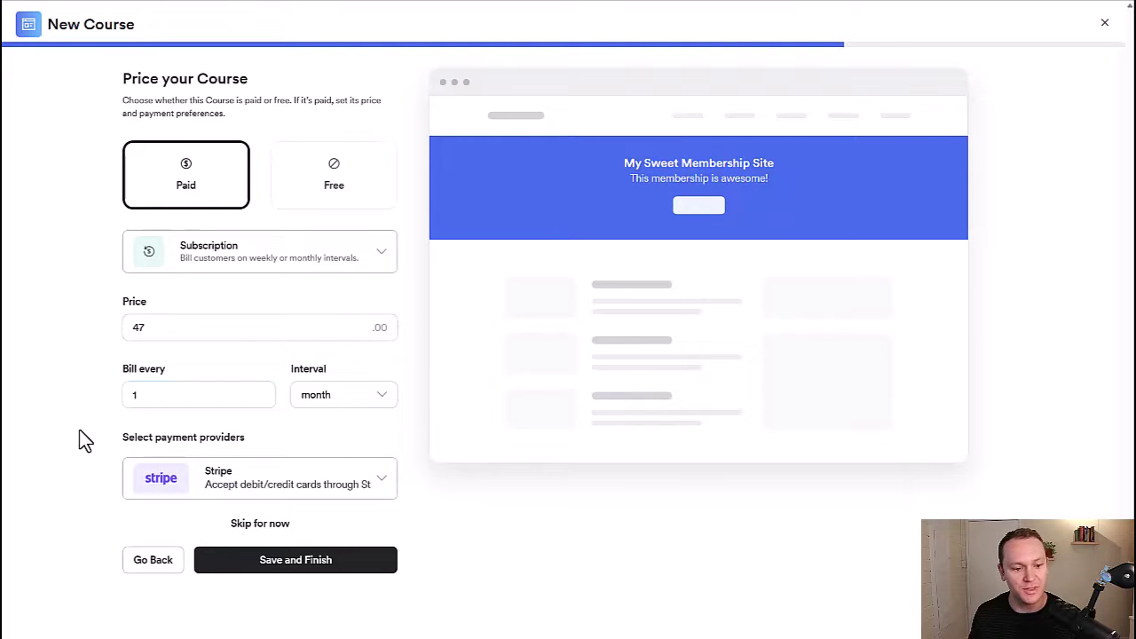
Finish creating the course and rename its Blank Module to 'Nutrition'.
left_click(263, 561)
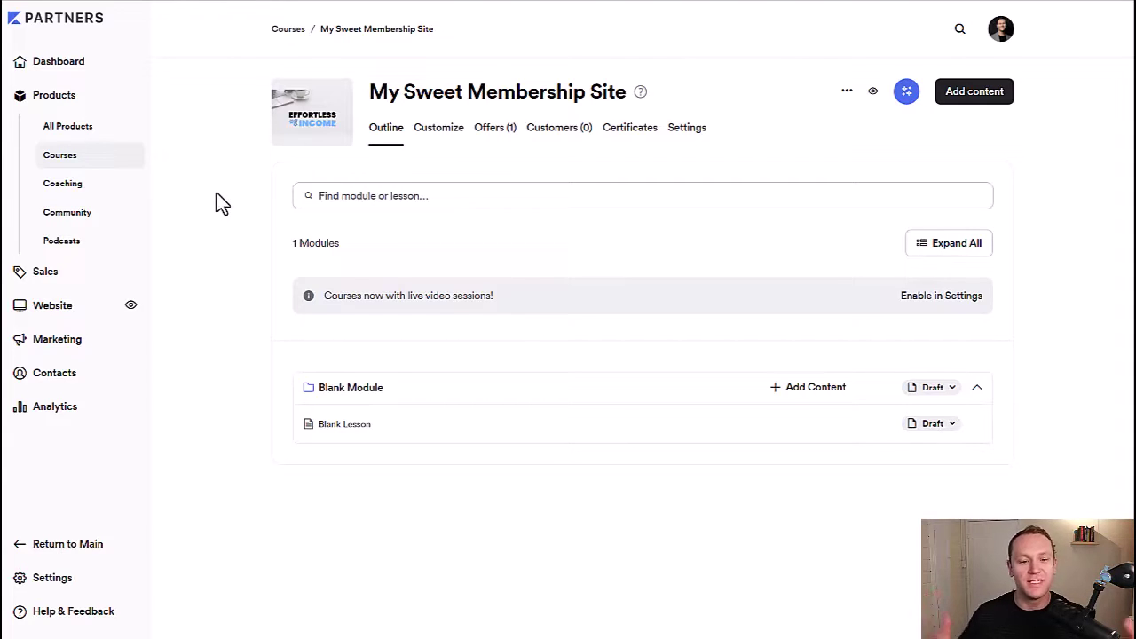
mouse_move(532, 386)
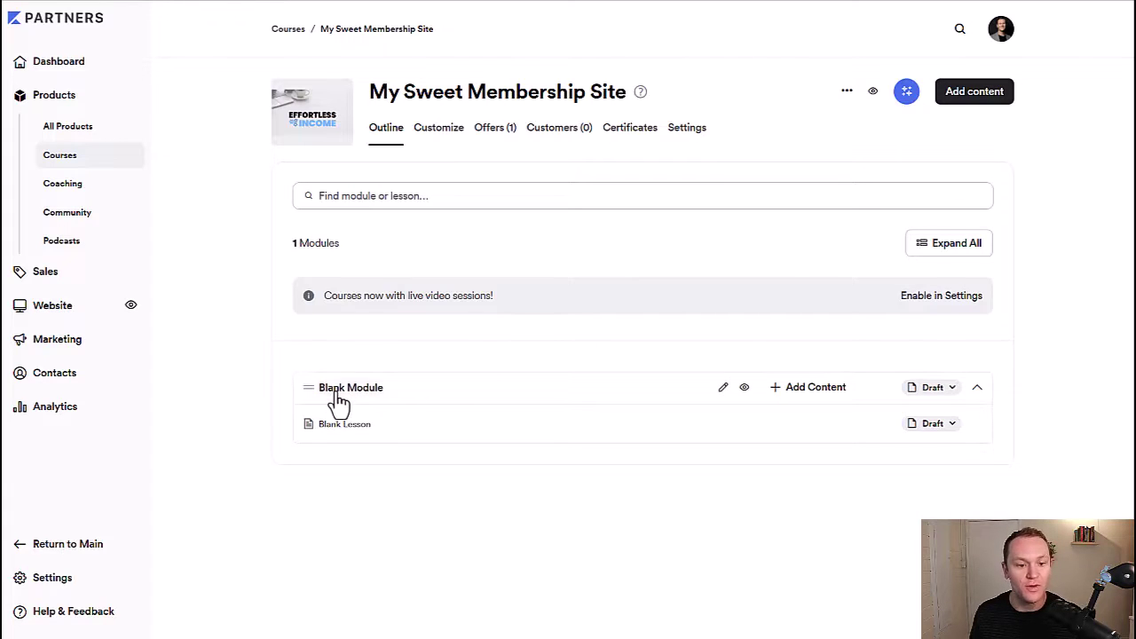
left_click(723, 391)
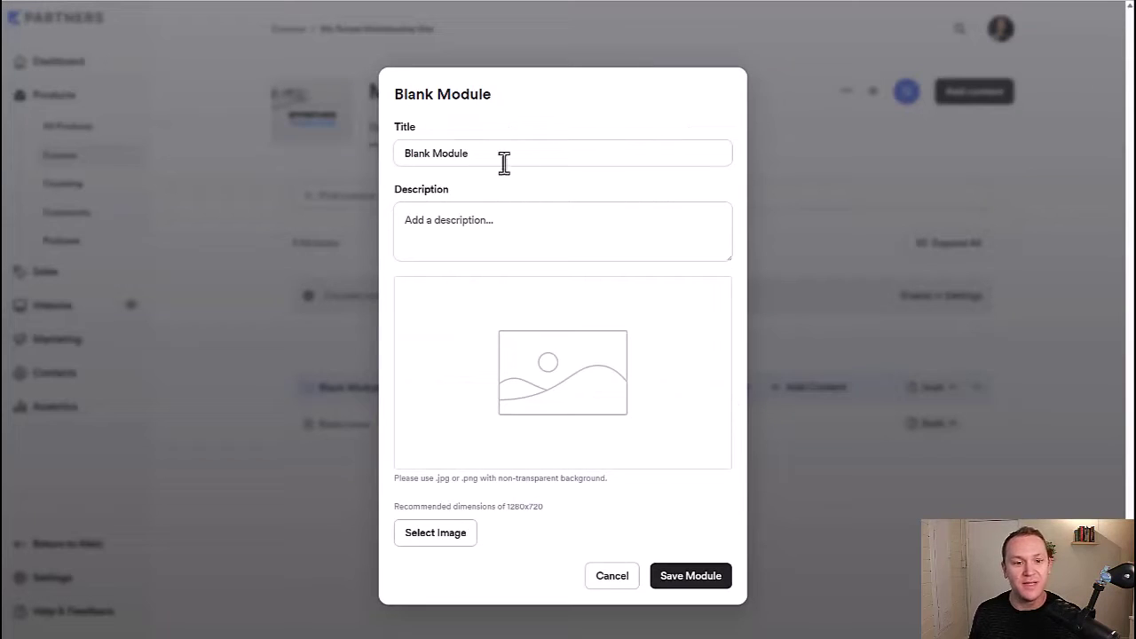
left_click_drag(499, 158, 364, 149)
type("Nutrition")
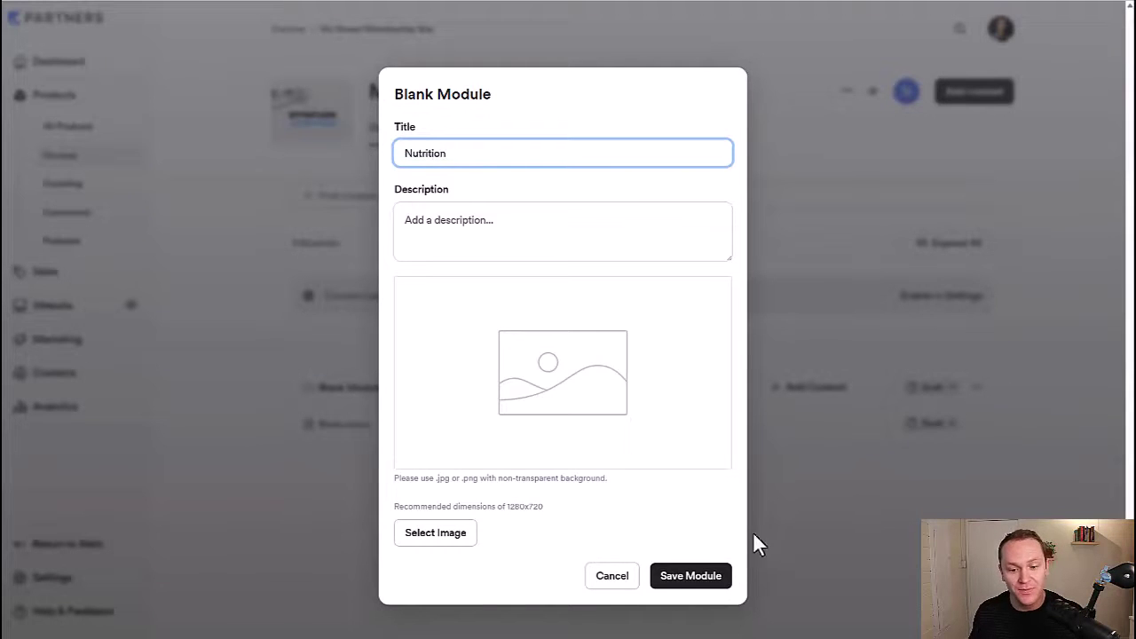
left_click(697, 578)
mouse_move(344, 424)
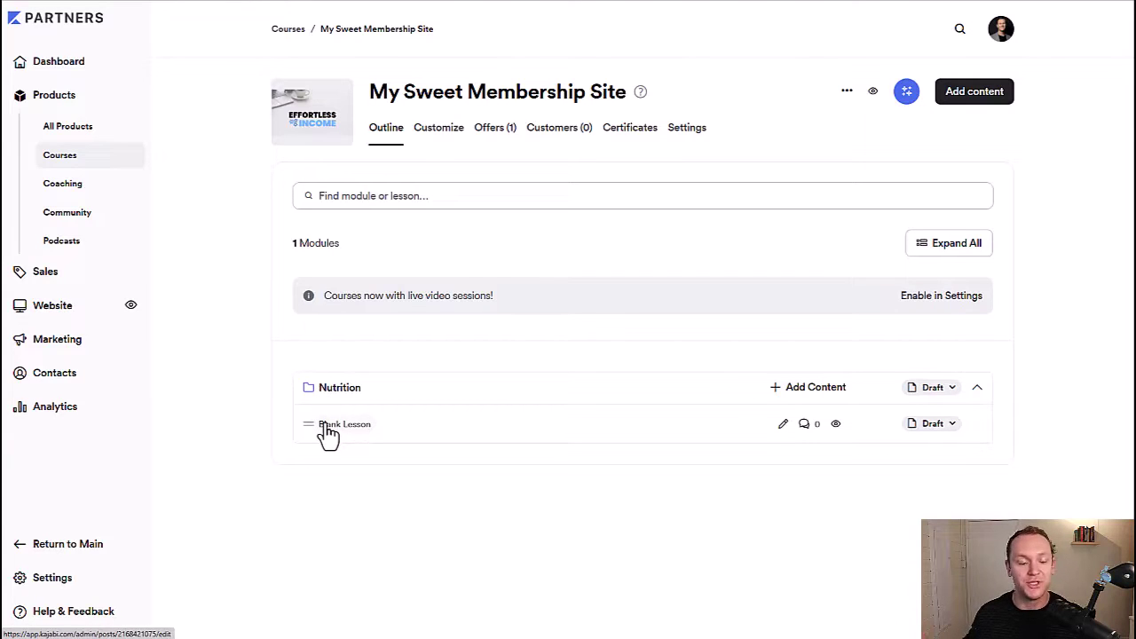
Publish the Nutrition module and its Blank Lesson.
left_click(944, 390)
left_click(905, 446)
left_click(932, 426)
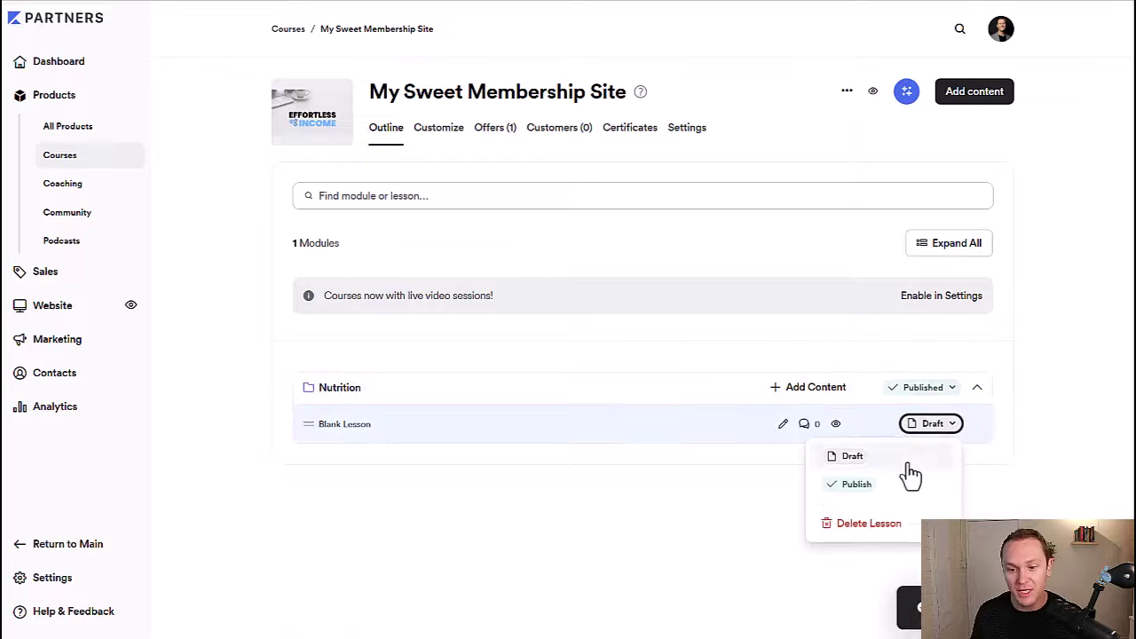
left_click(901, 479)
Add a new module titled 'Exercise Walkthroughs'.
left_click(967, 96)
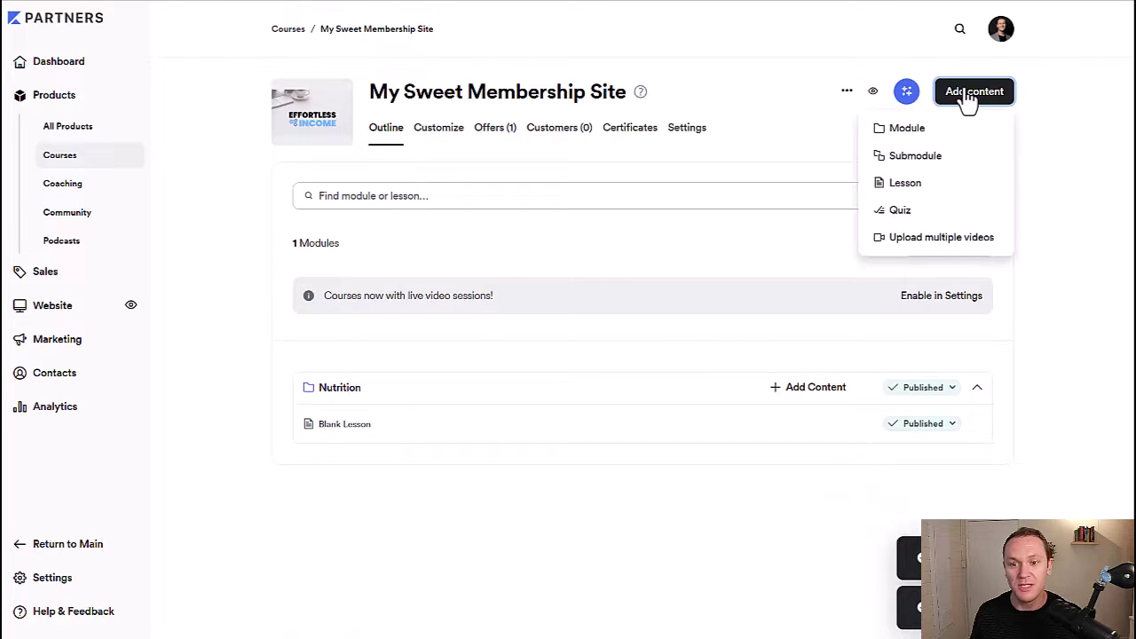
left_click(927, 131)
left_click(575, 152)
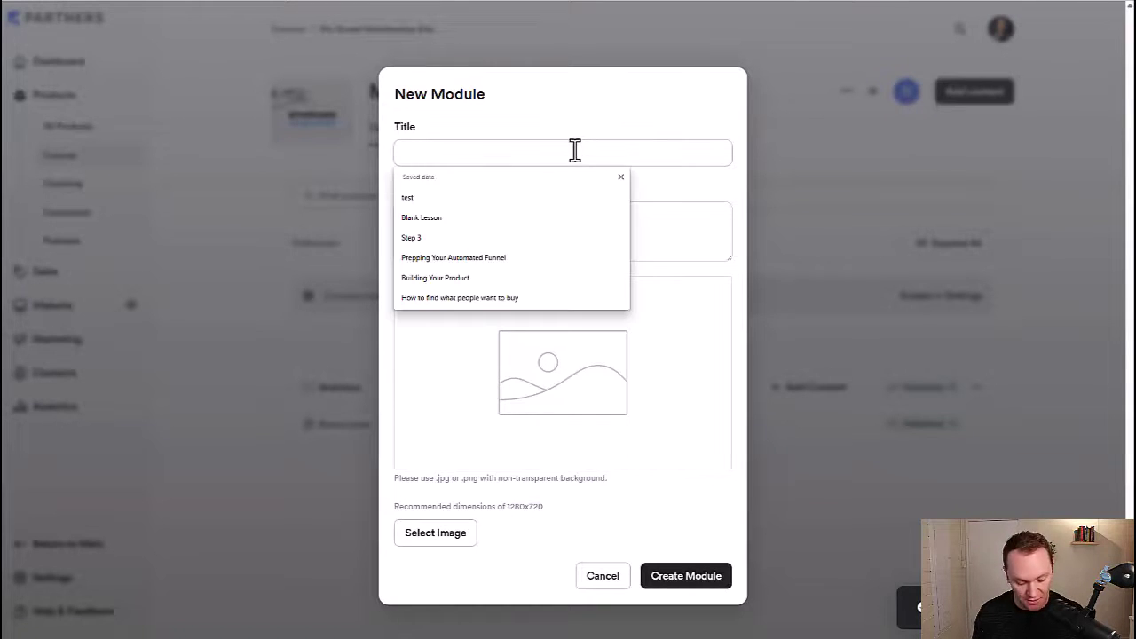
type("Exercise Walkthroughs")
left_click(706, 593)
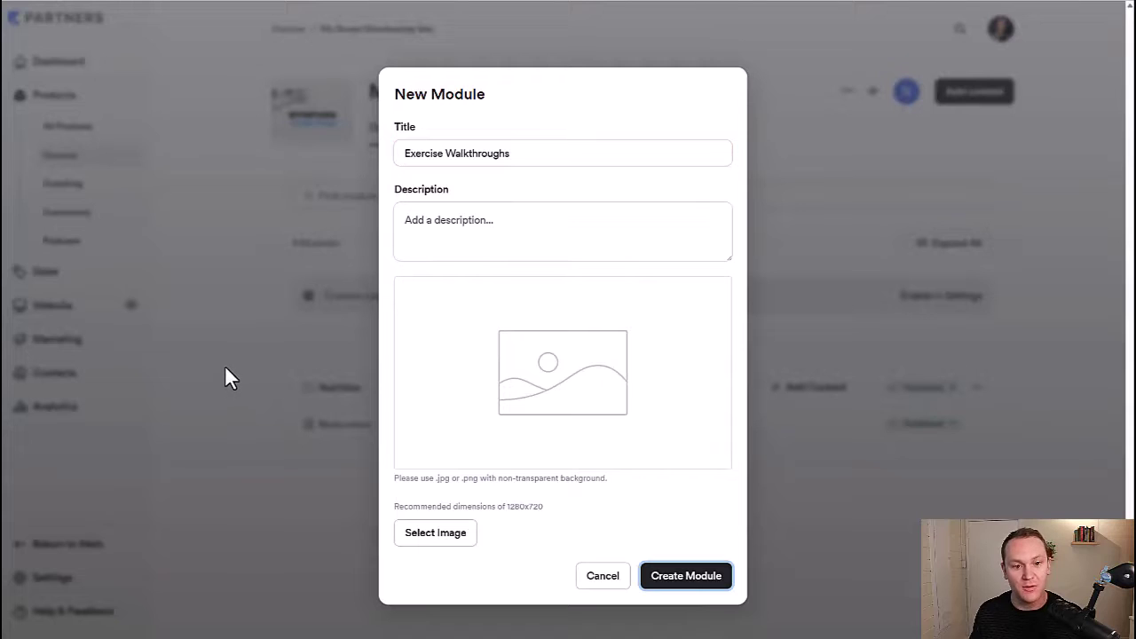
key("Return")
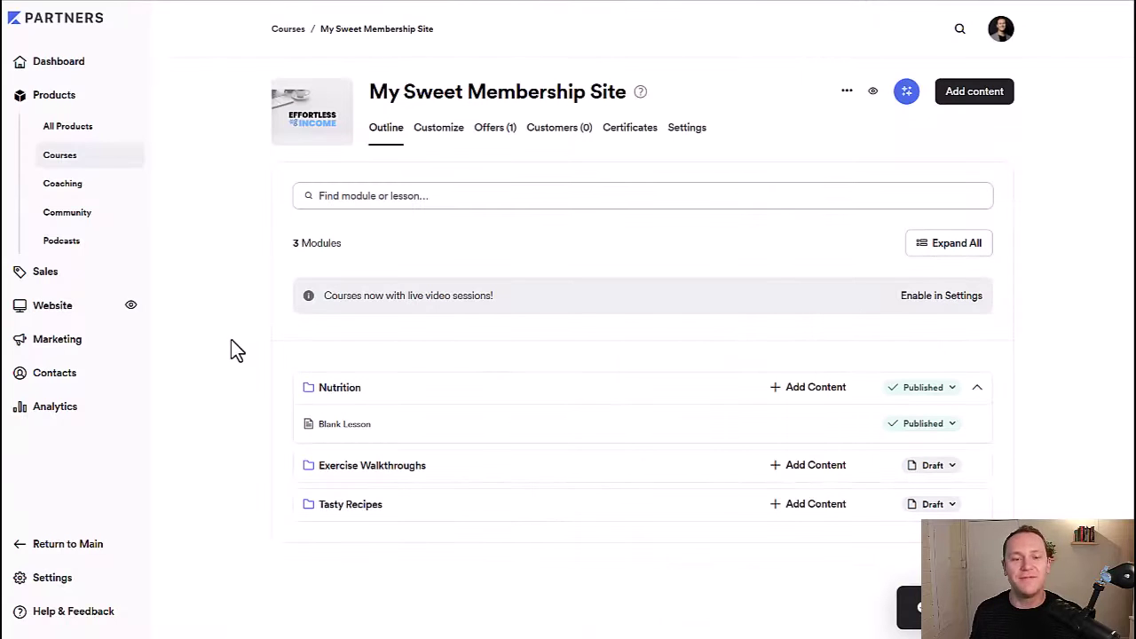
Publish the Exercise Walkthroughs and Tasty Recipes modules.
left_click(928, 472)
left_click(885, 336)
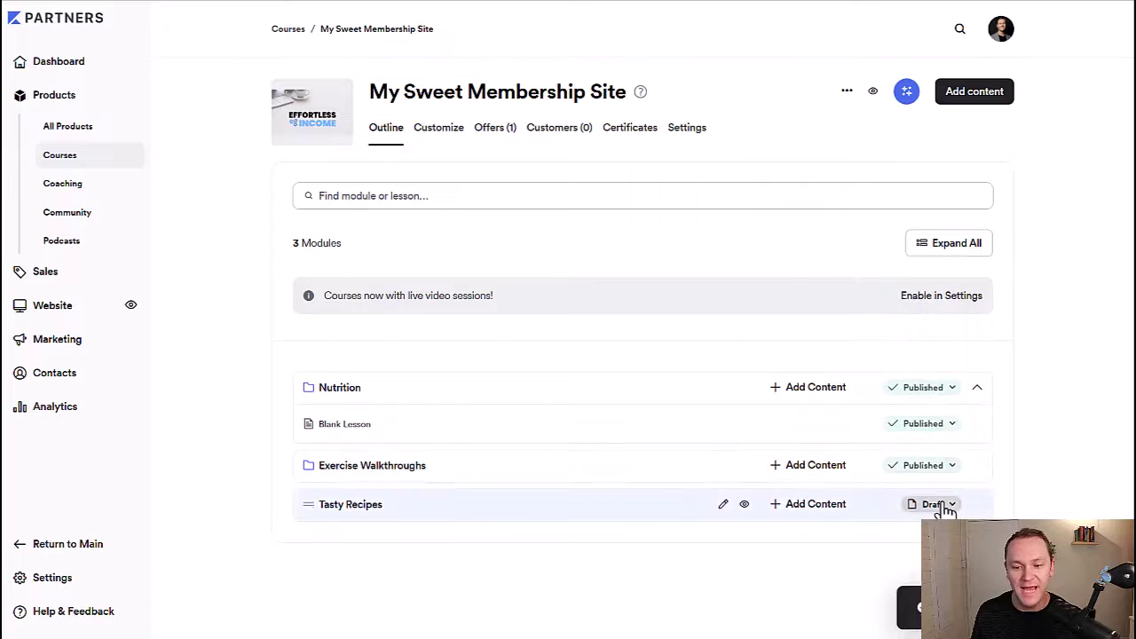
left_click(946, 508)
left_click(885, 375)
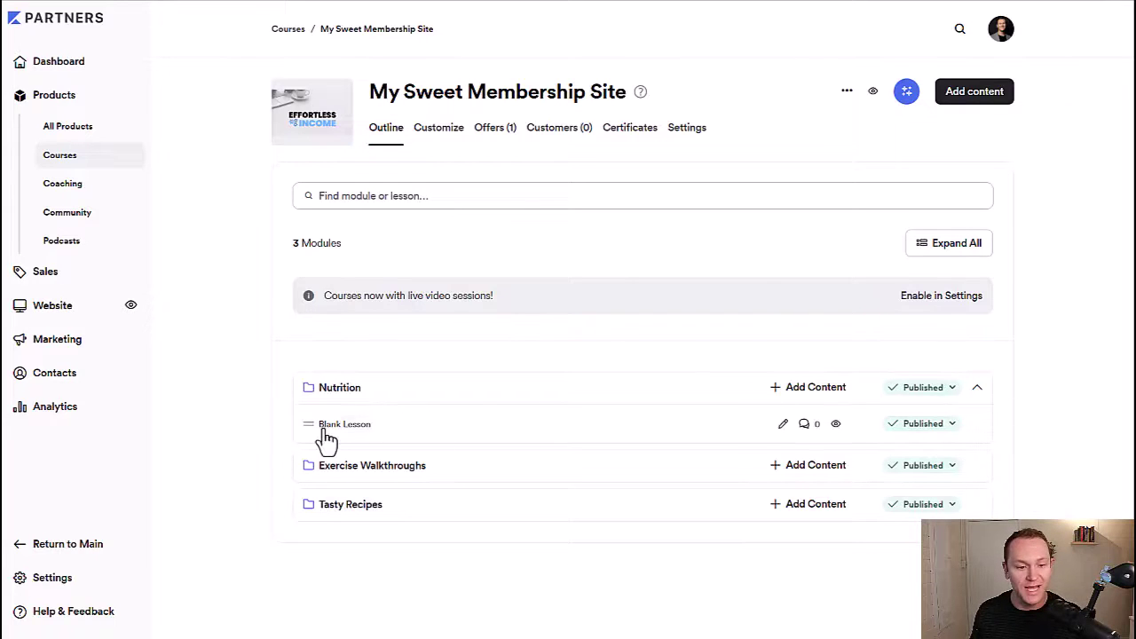
Add a published 'Killer Planks' lesson to Exercise Walkthroughs.
left_click(803, 479)
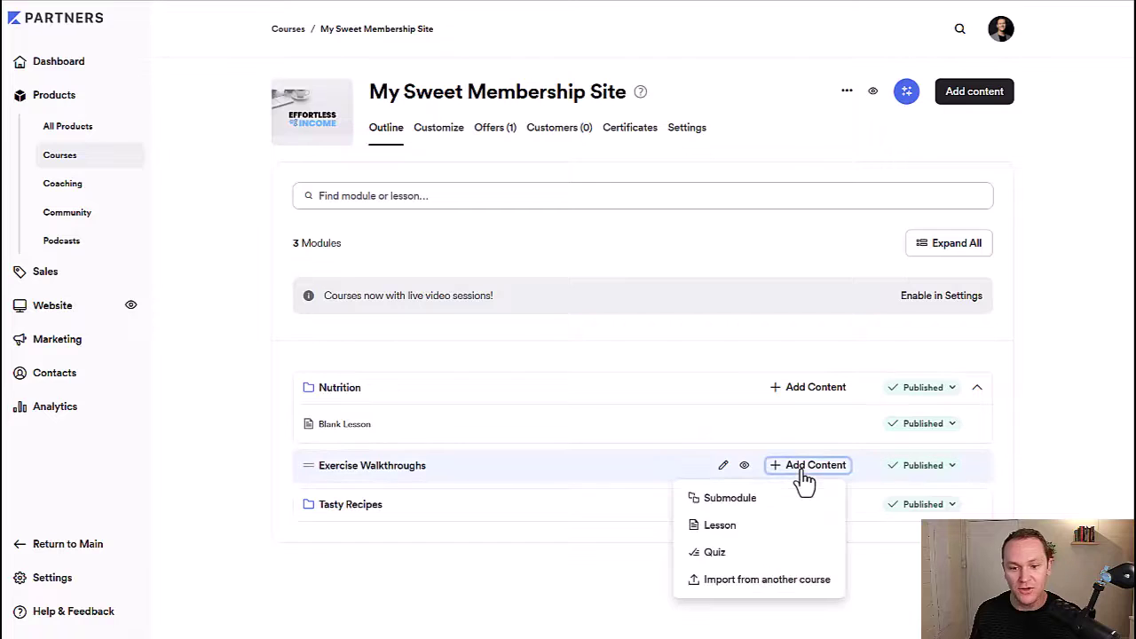
left_click(739, 526)
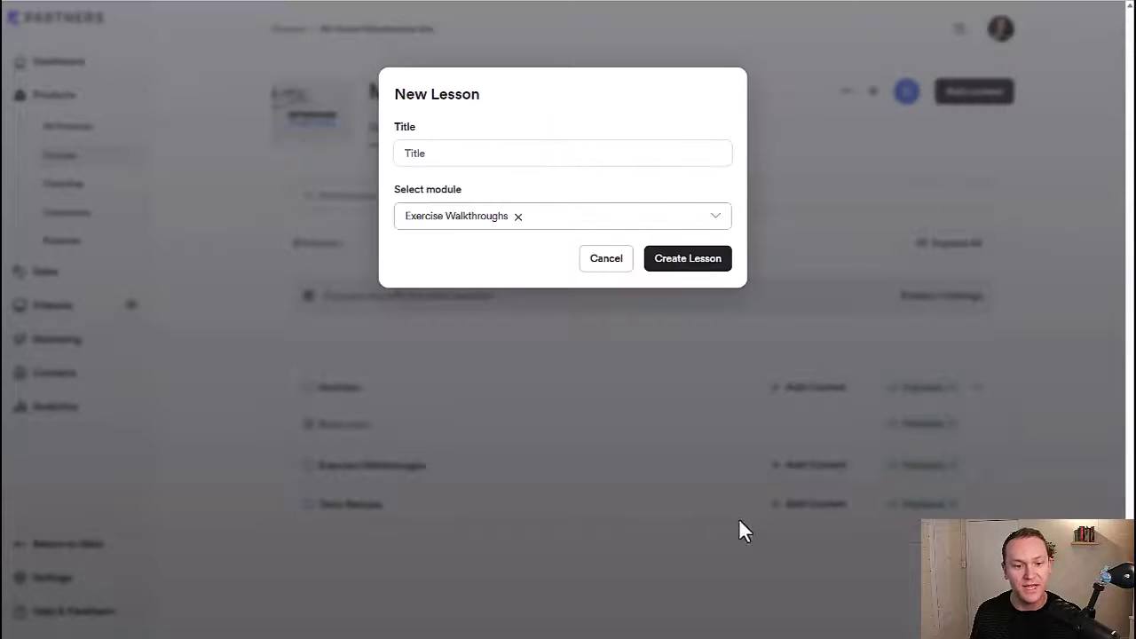
left_click(500, 158)
type("Killer Planks")
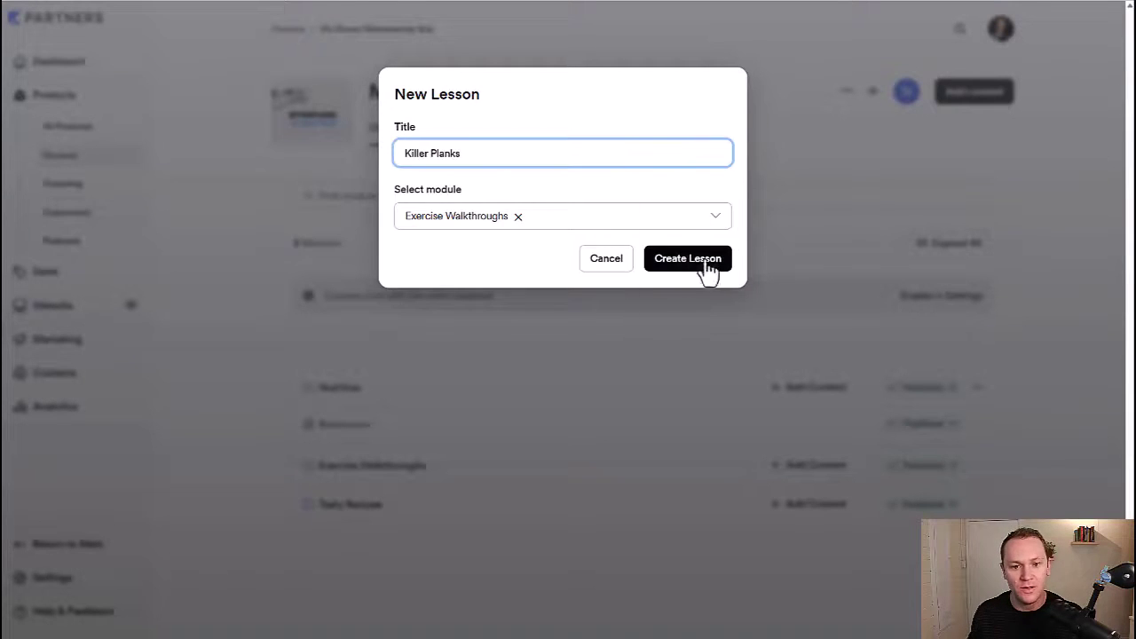
left_click(692, 265)
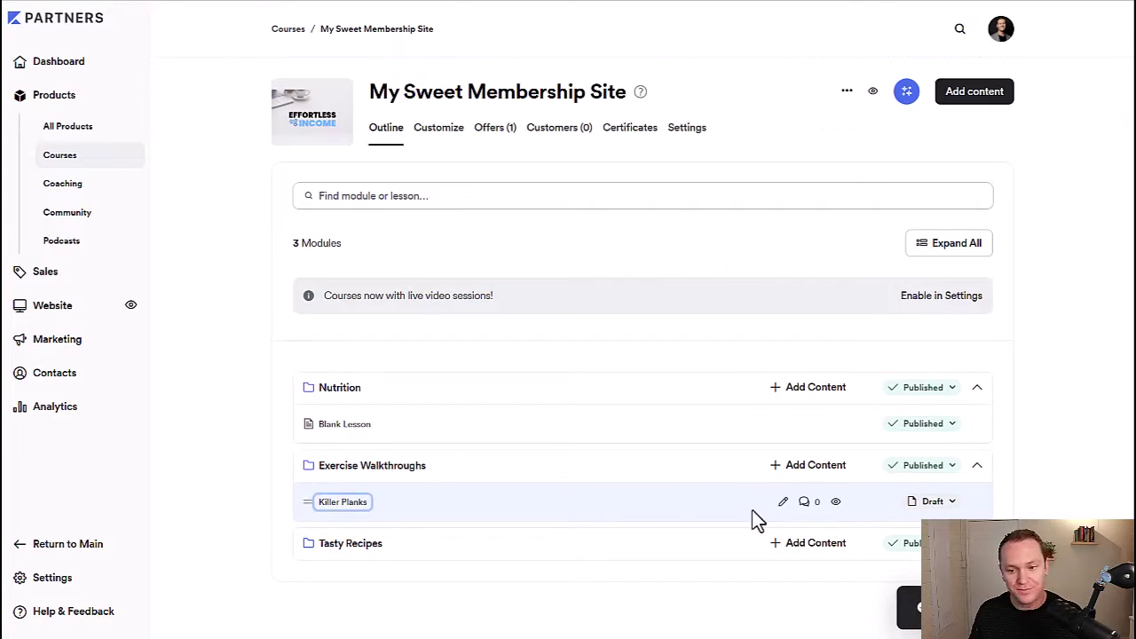
left_click(930, 508)
left_click(893, 553)
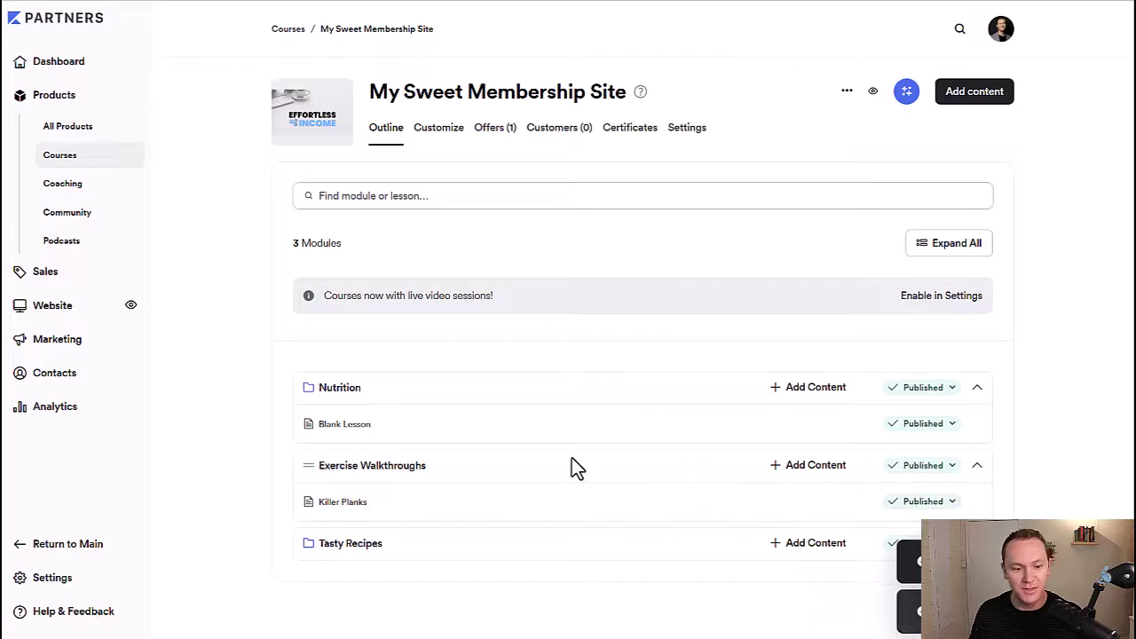
Set the Killer Planks lesson media to video.
left_click(354, 503)
scroll(228, 351, "down", 3)
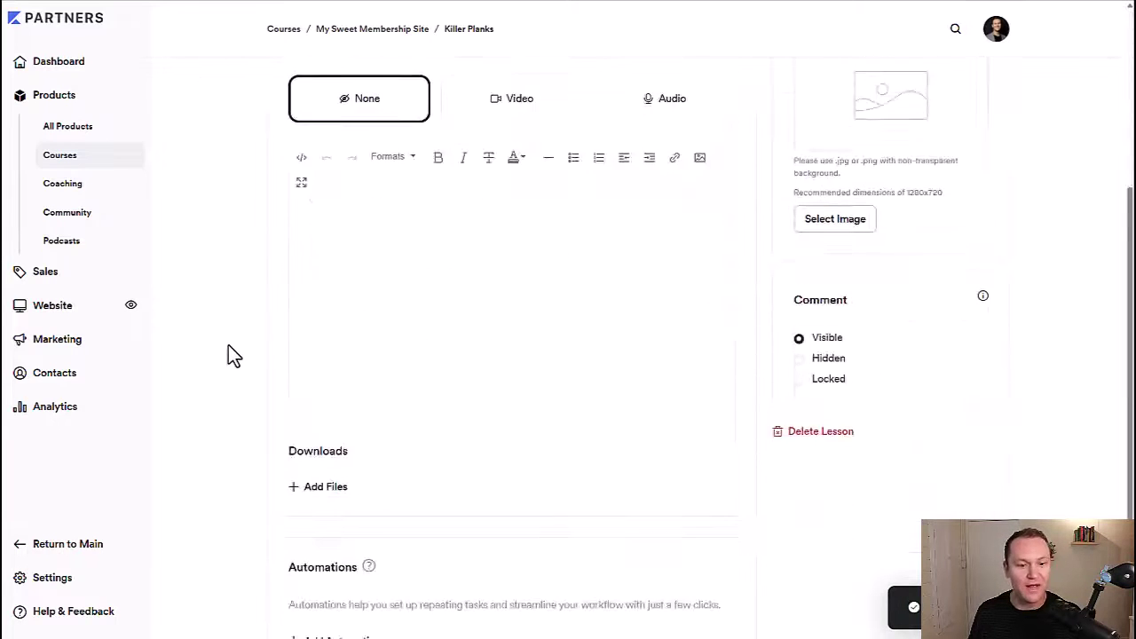
left_click(533, 92)
left_click(624, 110)
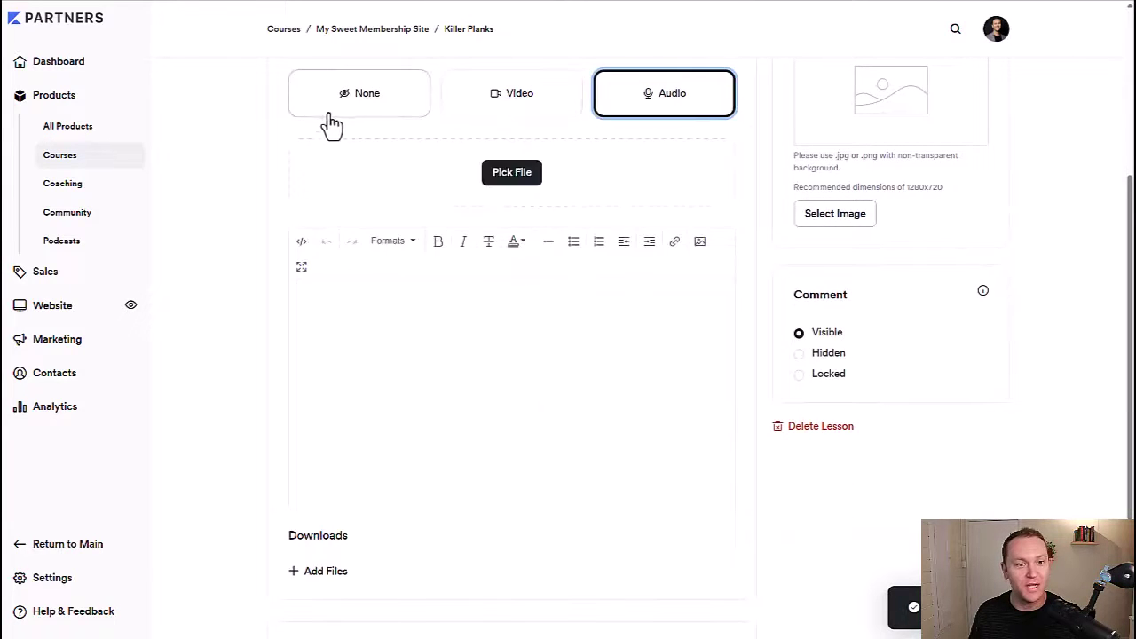
left_click(336, 113)
scroll(227, 321, "down", 1)
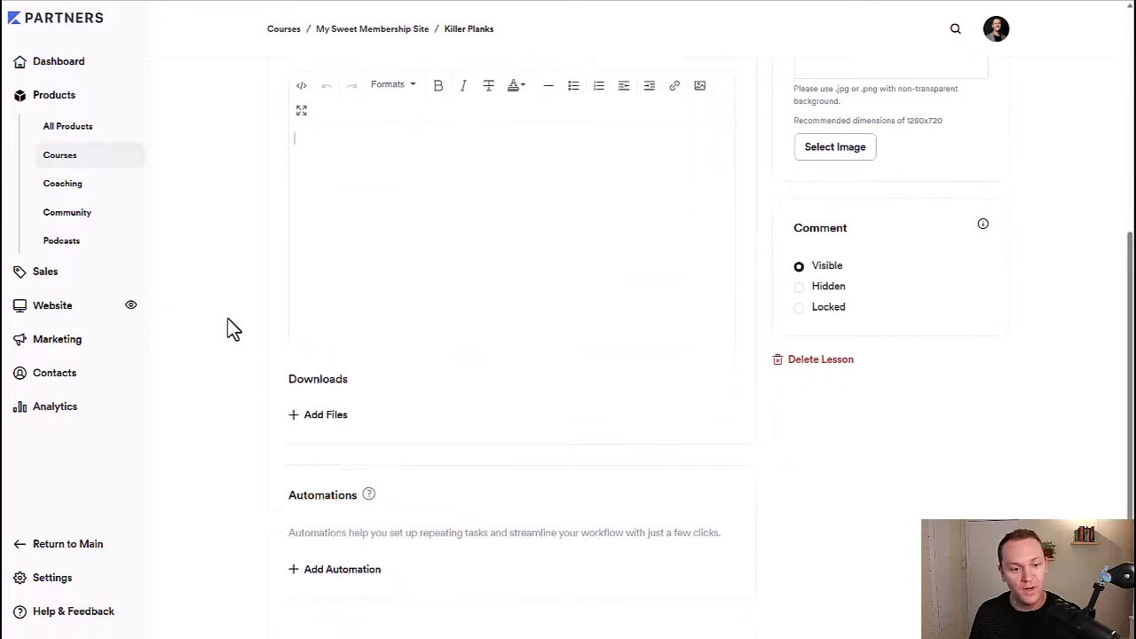
scroll(227, 320, "up", 6)
left_click(469, 301)
scroll(164, 315, "up", 2)
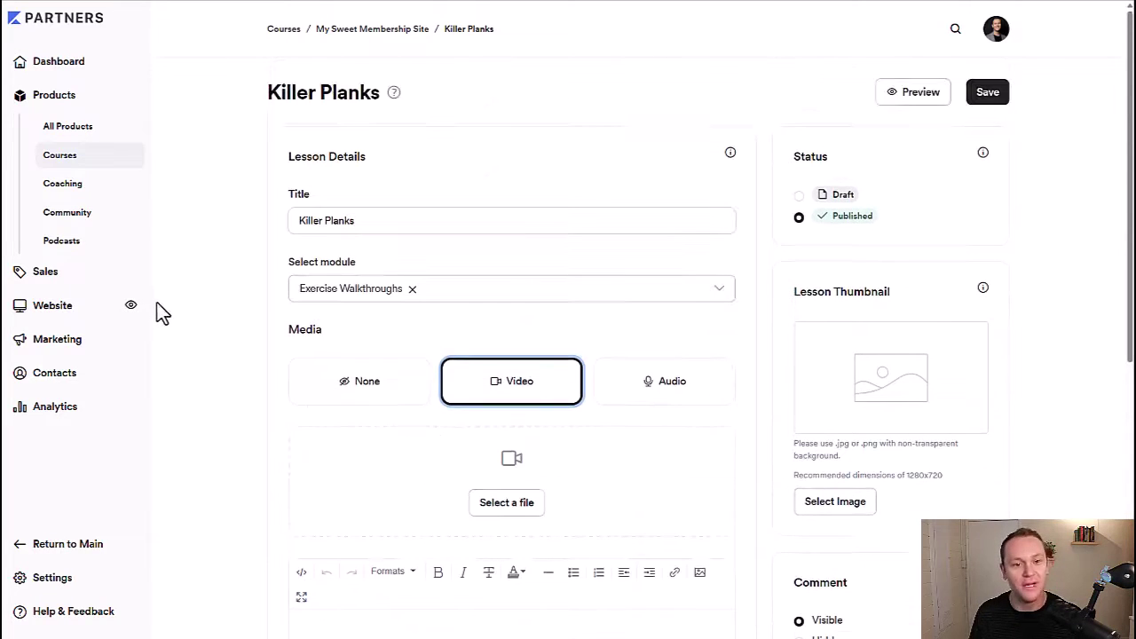
left_click(644, 383)
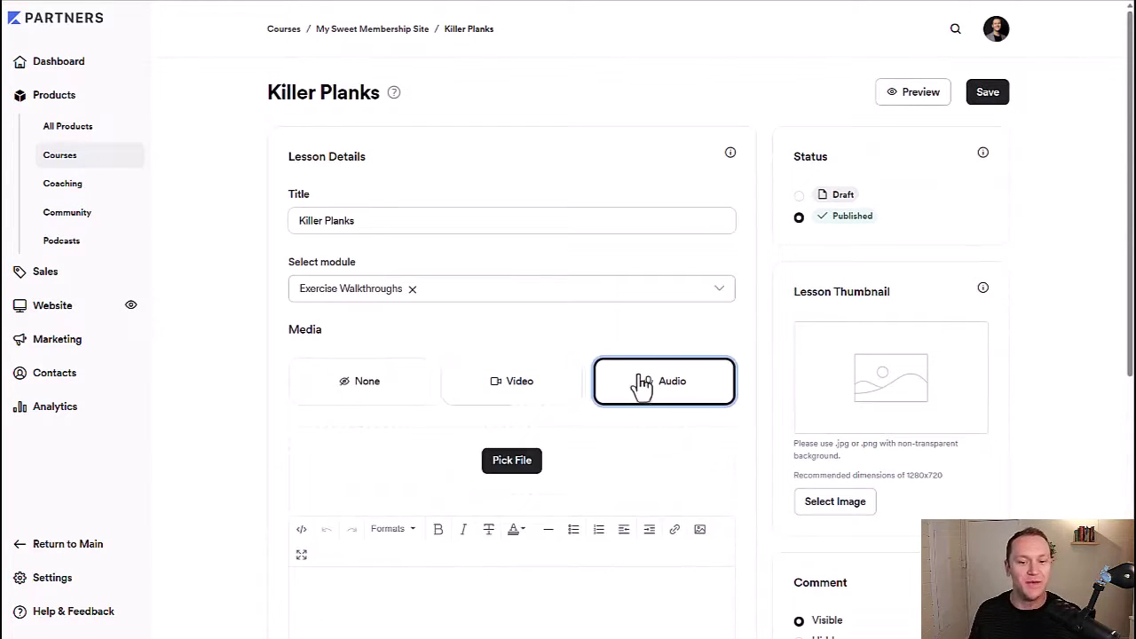
left_click(520, 385)
scroll(550, 404, "down", 1)
scroll(570, 398, "down", 2)
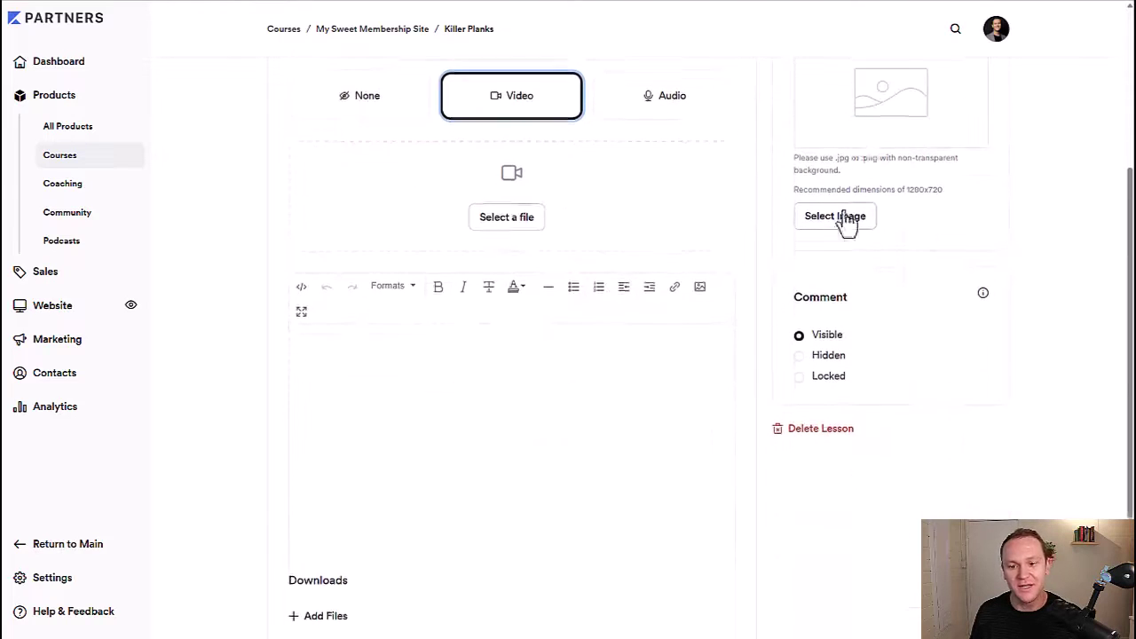
Check the lesson thumbnail options, then start and discard a new automation.
left_click(830, 222)
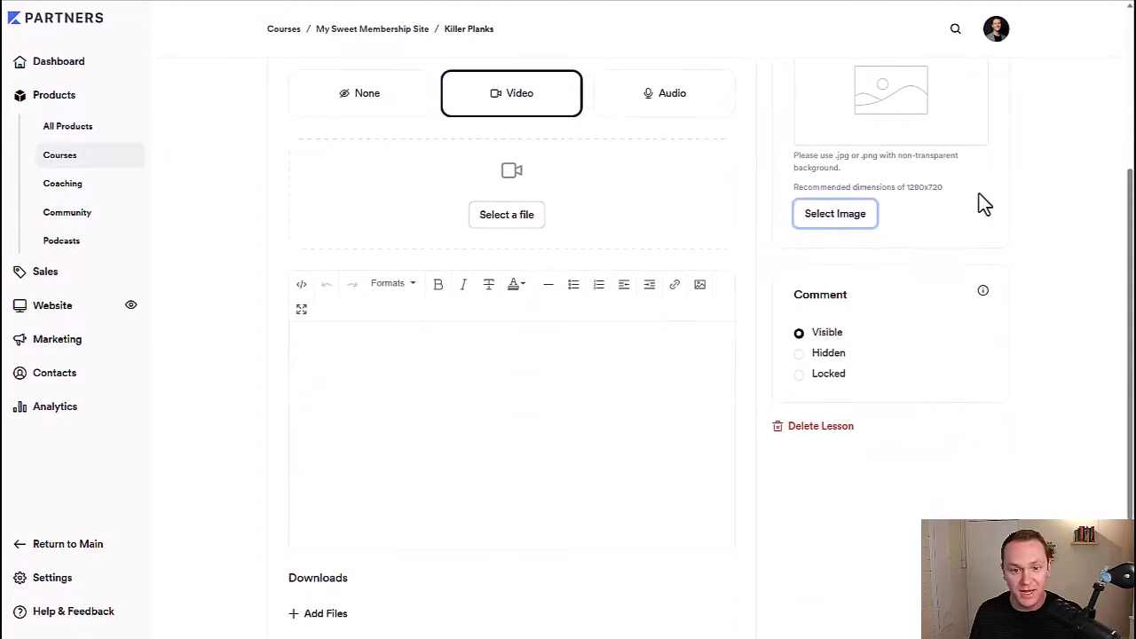
scroll(979, 194, "down", 1)
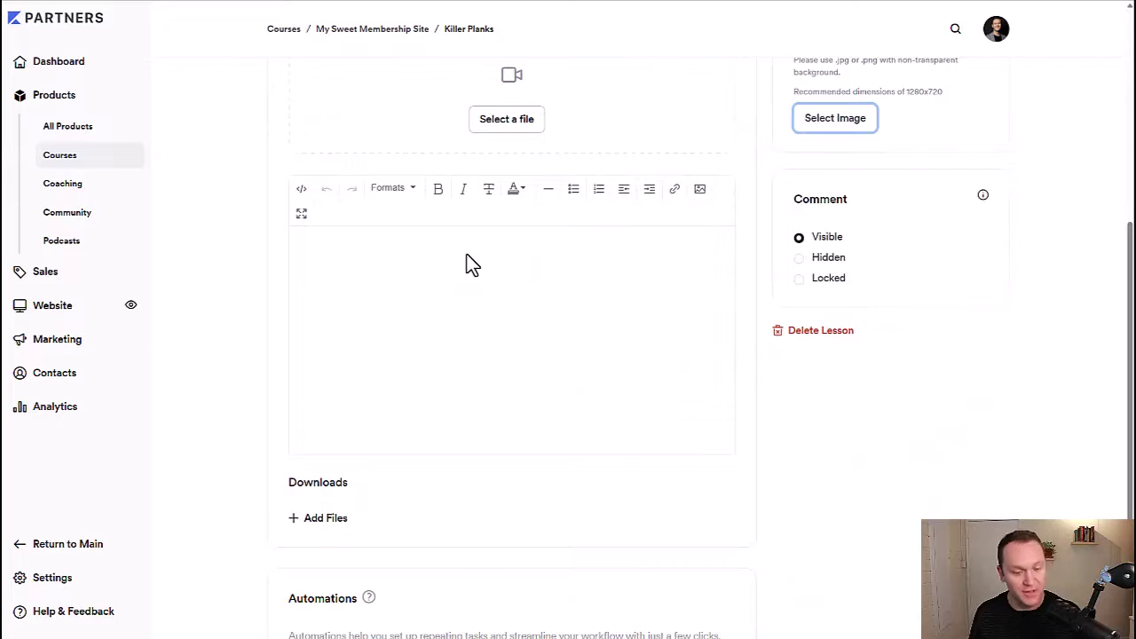
scroll(456, 355, "down", 1)
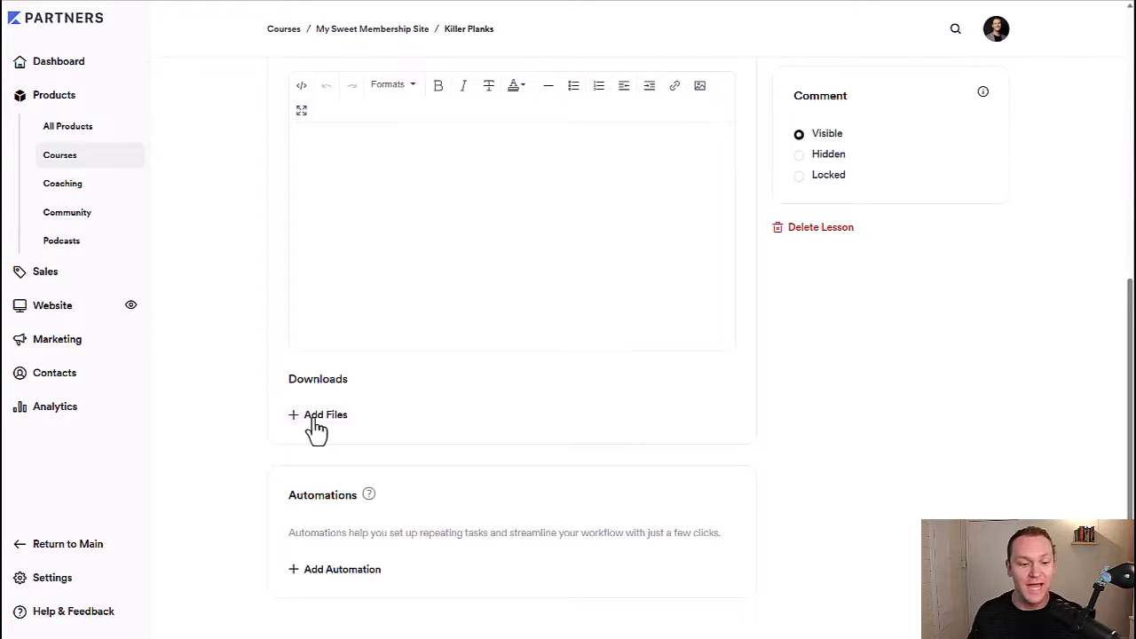
left_click(334, 572)
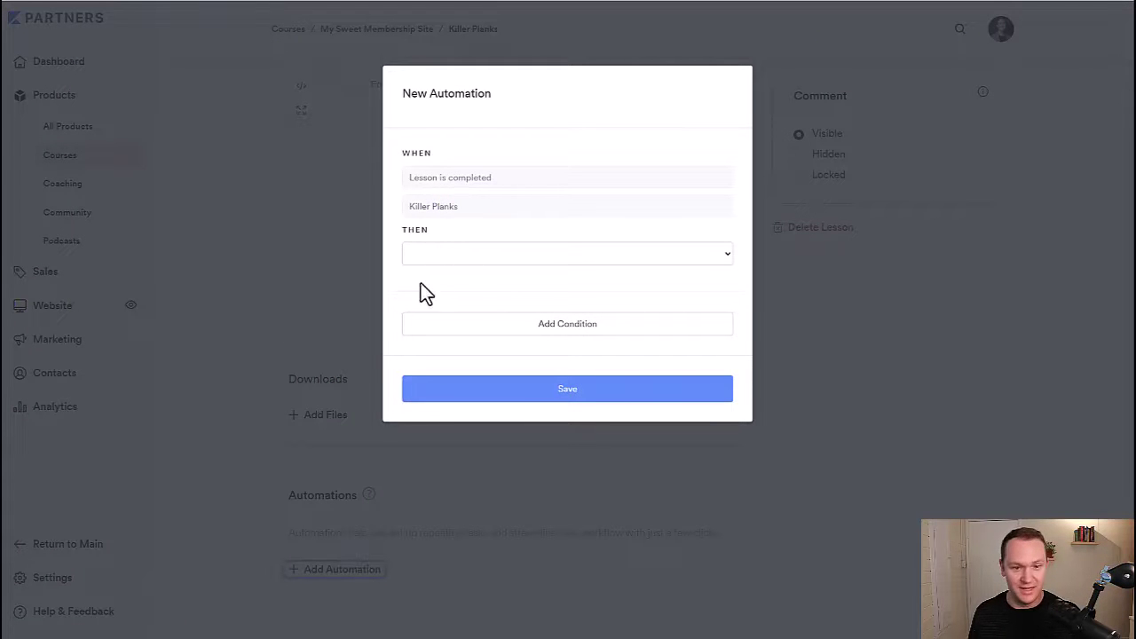
left_click(196, 283)
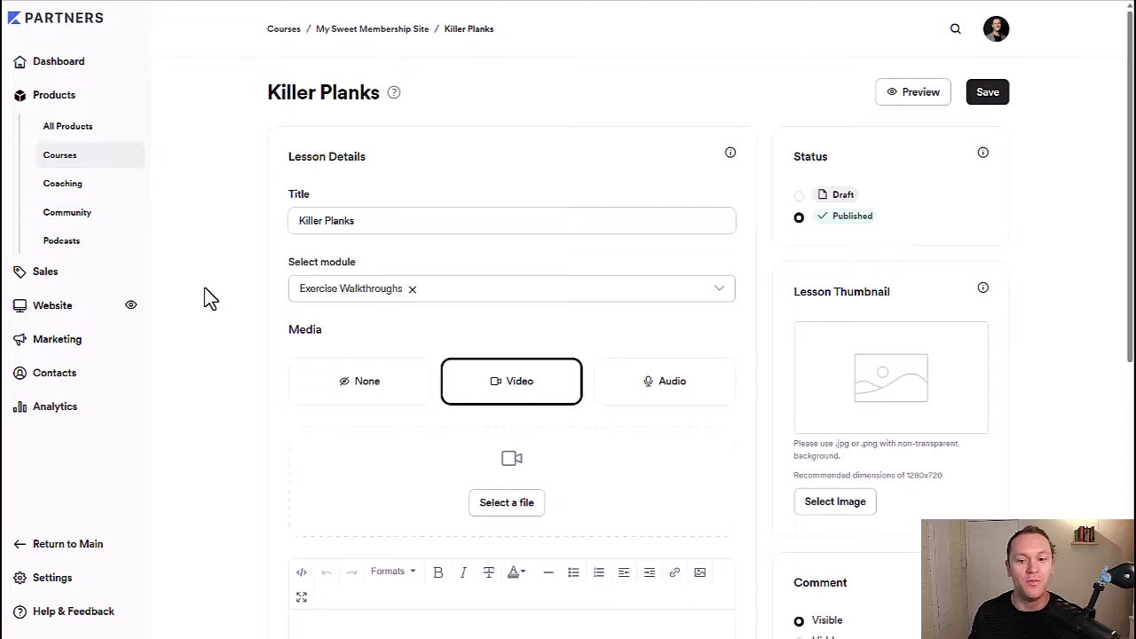
left_click(993, 98)
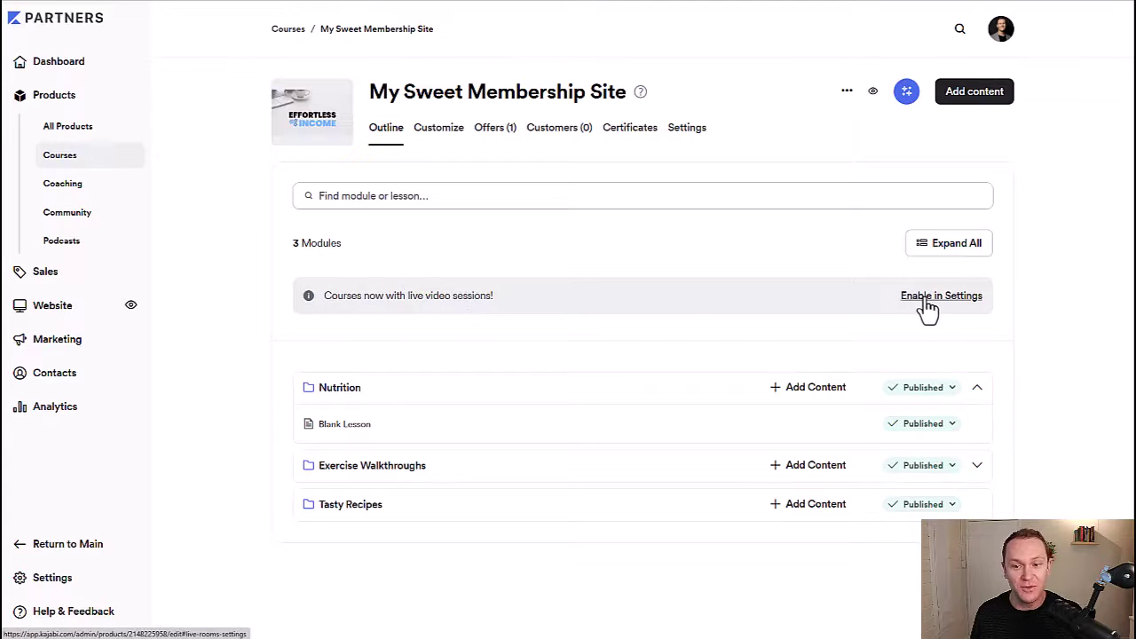
Enable a live video session in course settings, titled 'Monthly Q&A'.
left_click(689, 131)
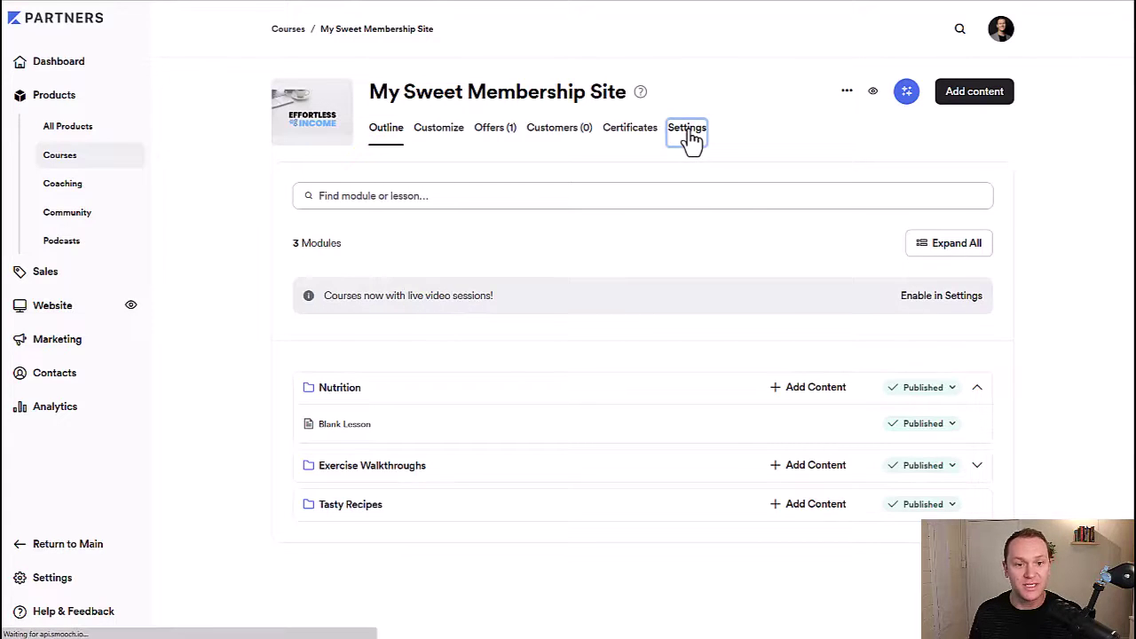
scroll(423, 281, "down", 3)
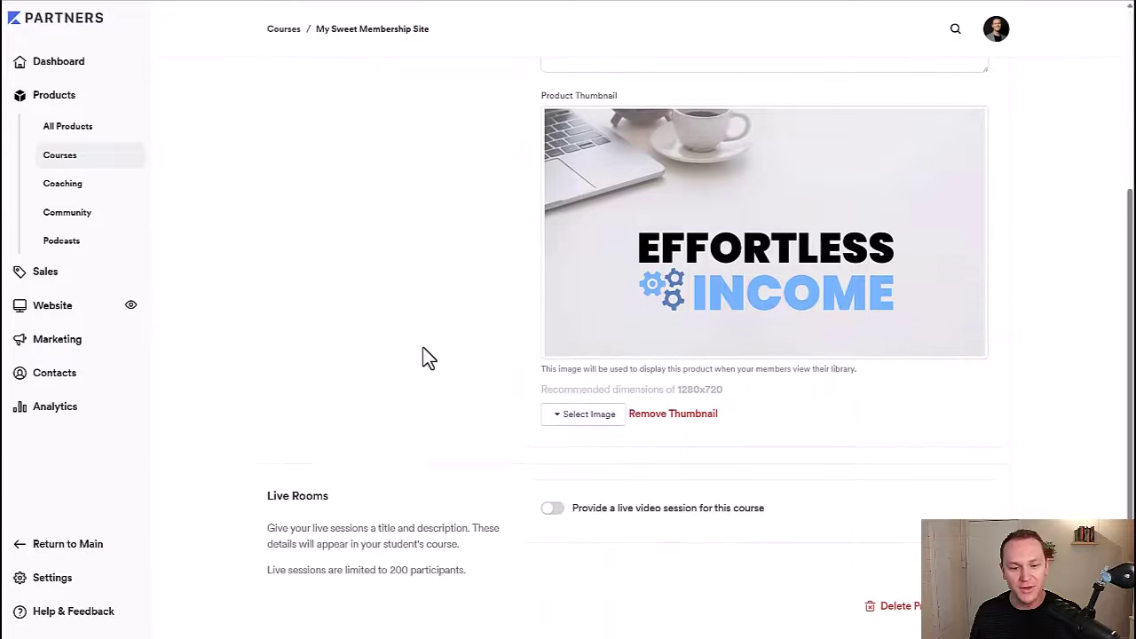
left_click(551, 508)
scroll(417, 355, "down", 2)
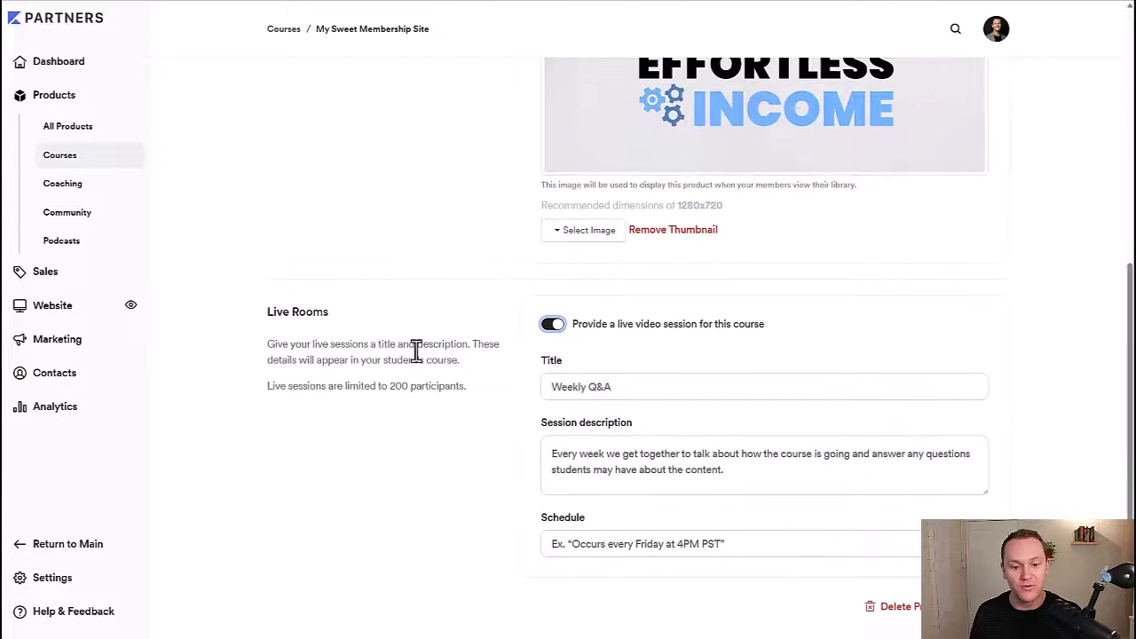
left_click(575, 389)
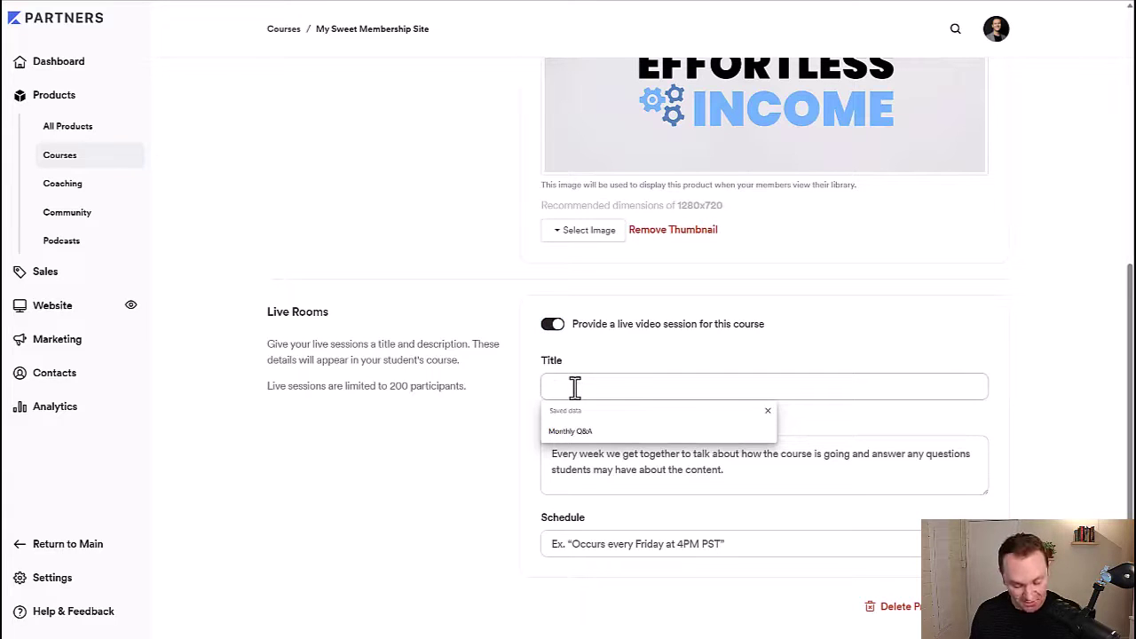
left_click(581, 430)
Fill in the live session description and review the 200-participant limit note.
left_click(596, 457)
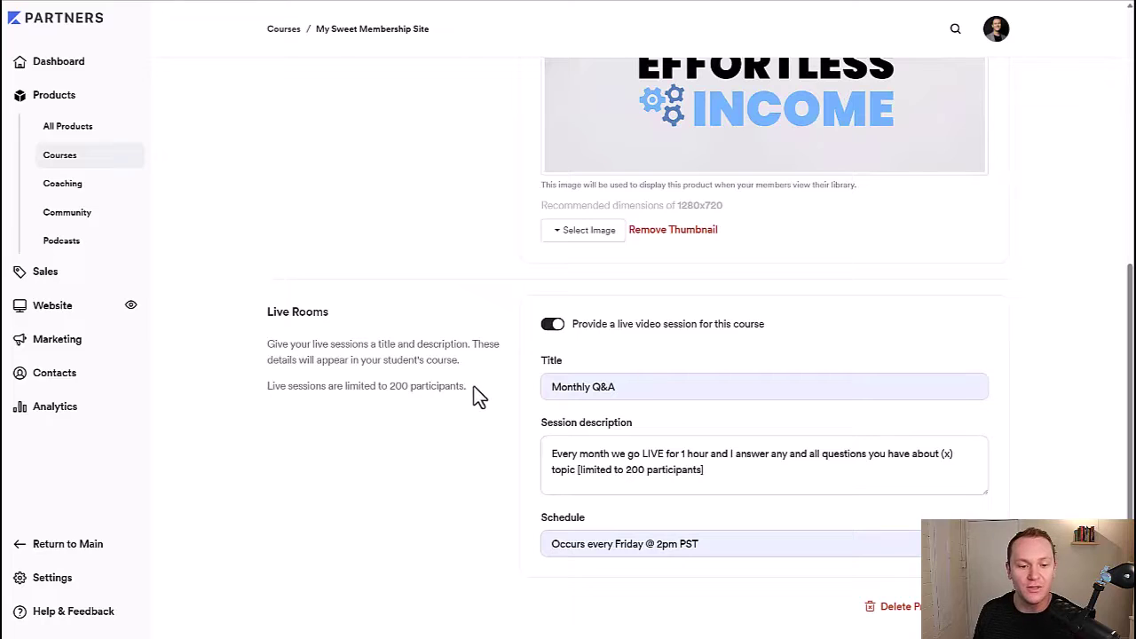
left_click_drag(461, 387, 239, 399)
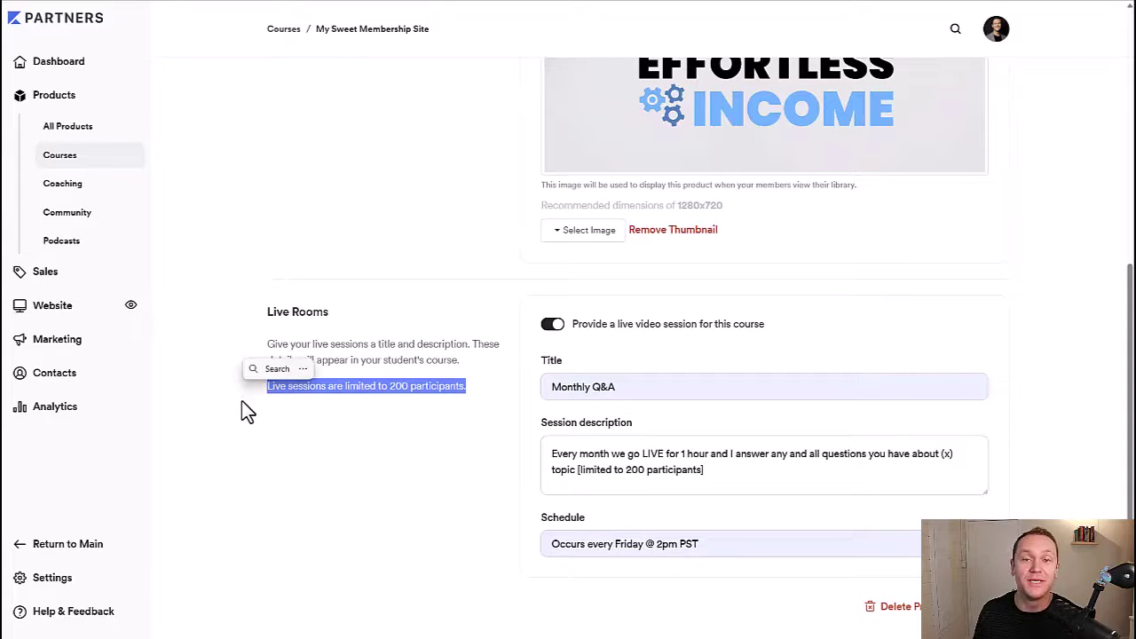
left_click(296, 468)
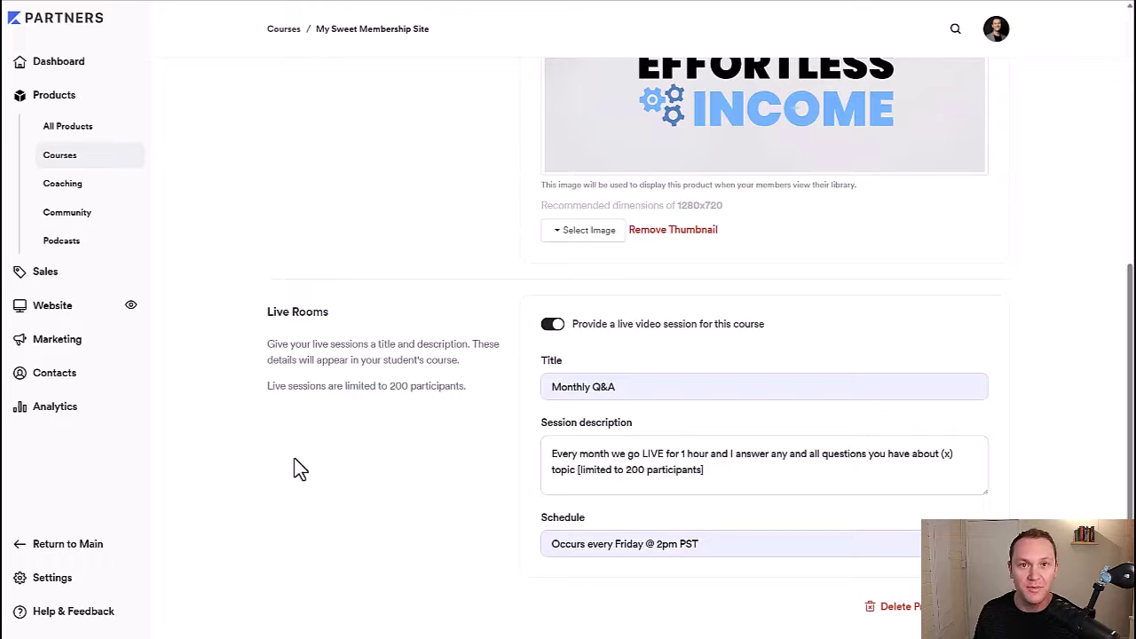
left_click_drag(272, 391, 480, 401)
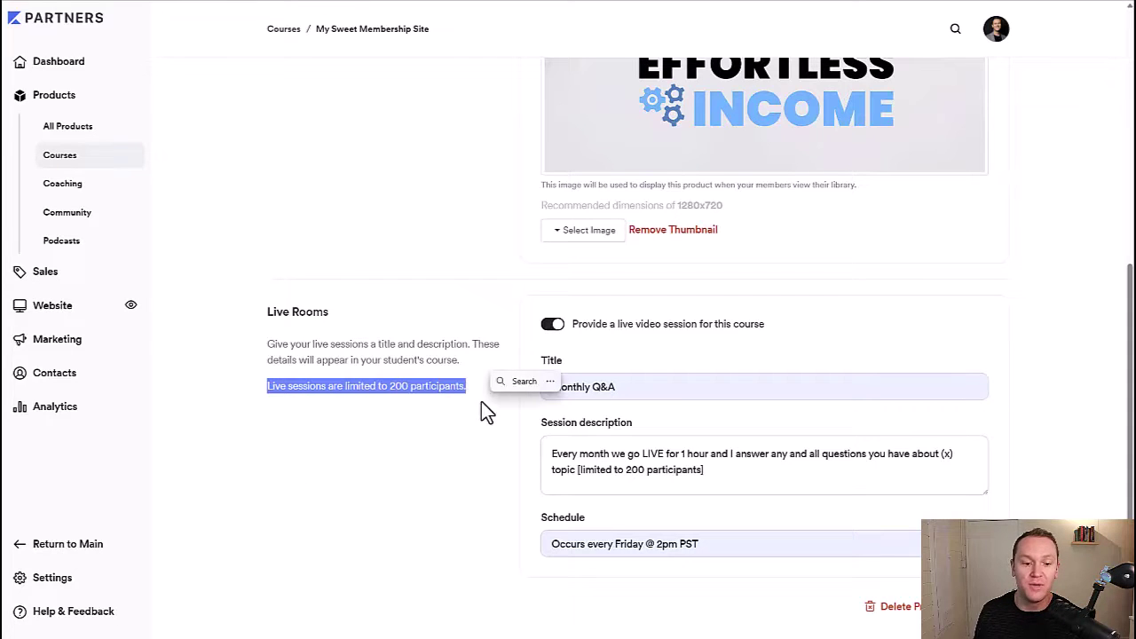
left_click(387, 439)
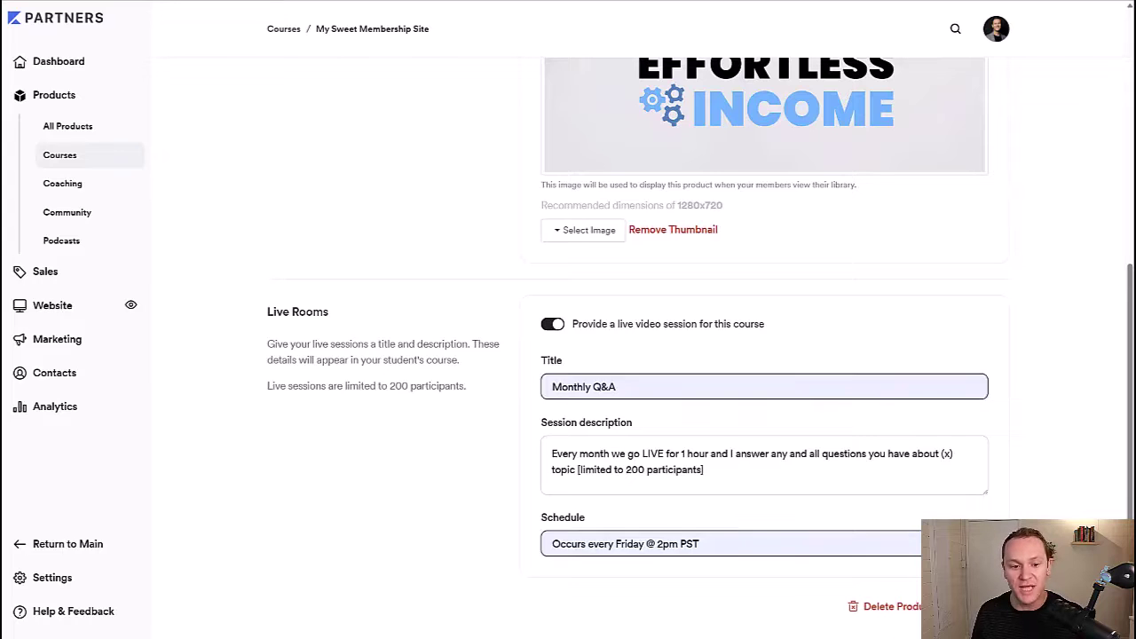
Return to the course outline and review the Live session details.
scroll(603, 401, "up", 5)
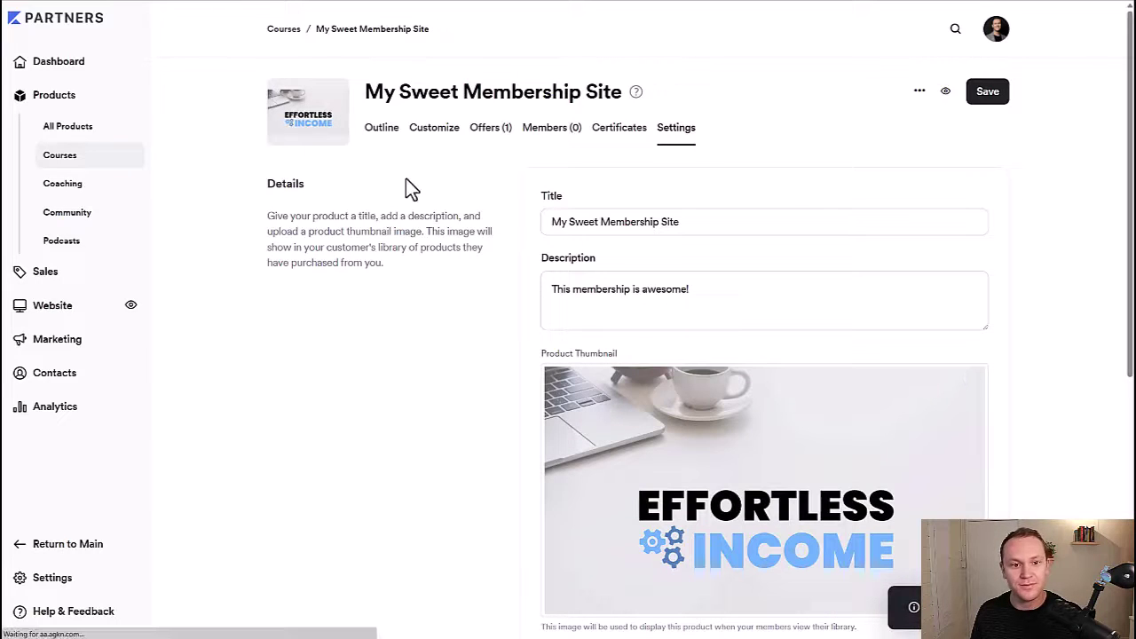
left_click(382, 129)
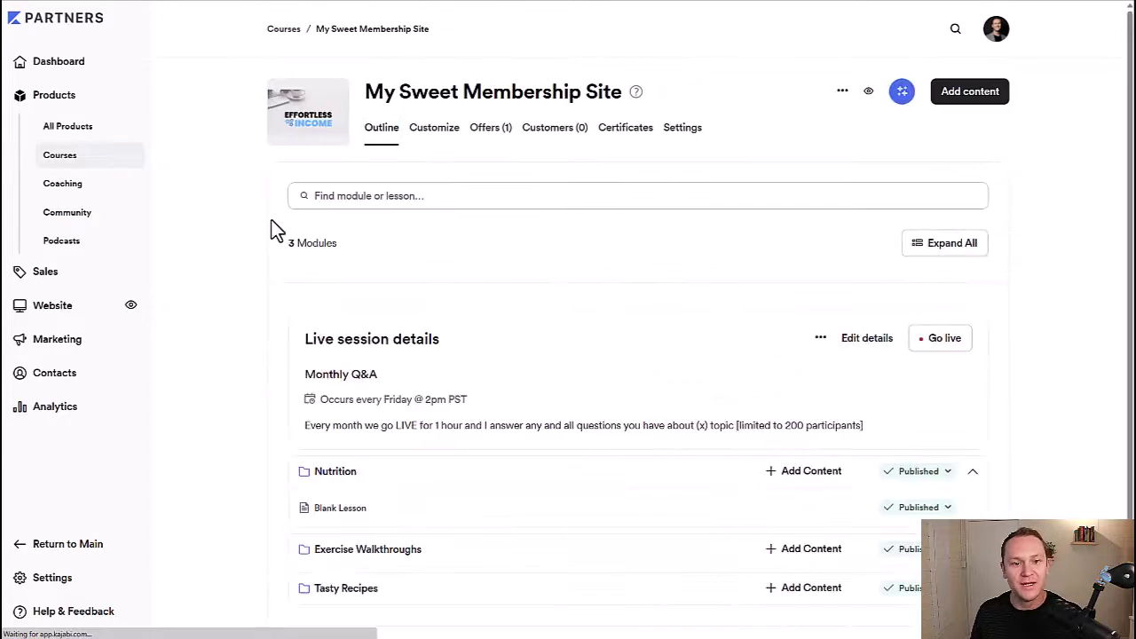
left_click_drag(303, 337, 441, 335)
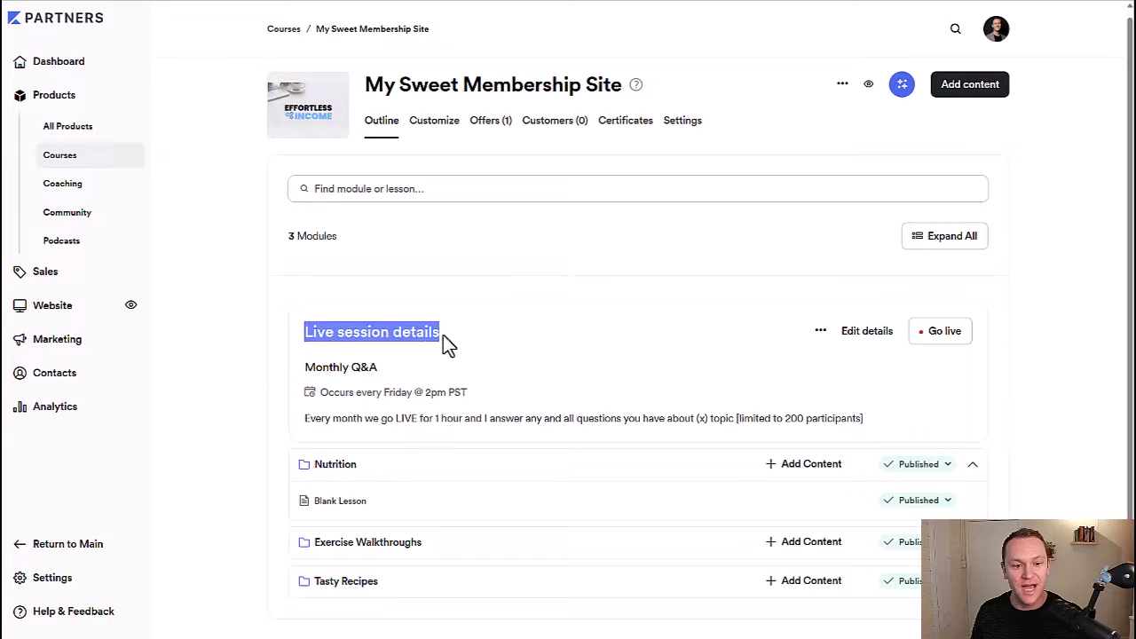
left_click(570, 343)
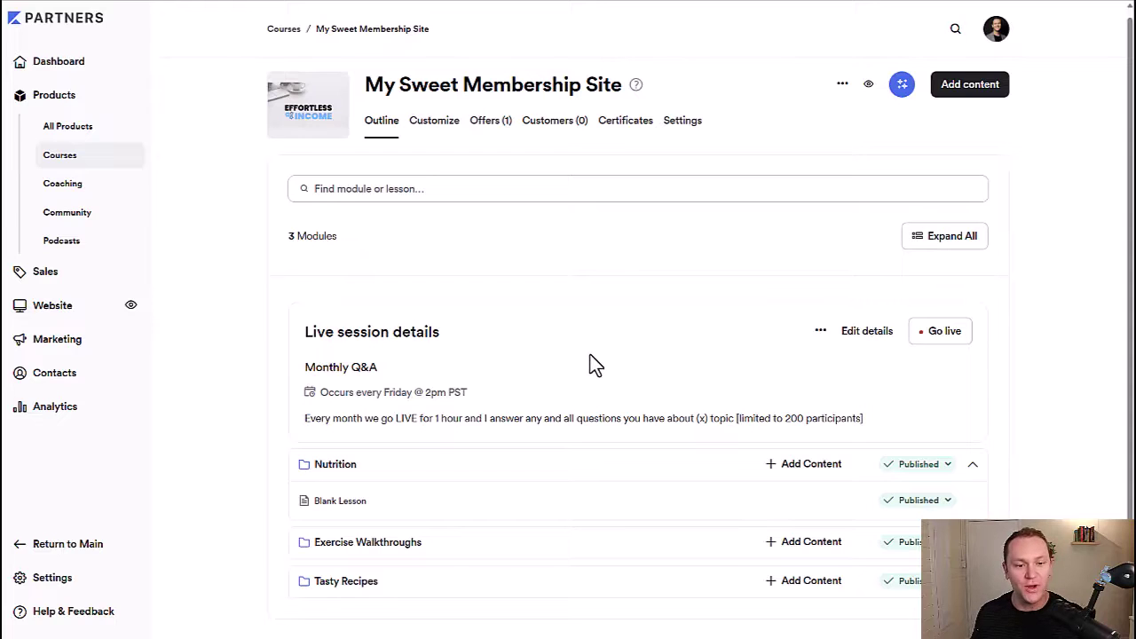
Create and publish a new module titled 'Monthly Q&A'.
left_click(967, 90)
left_click(944, 124)
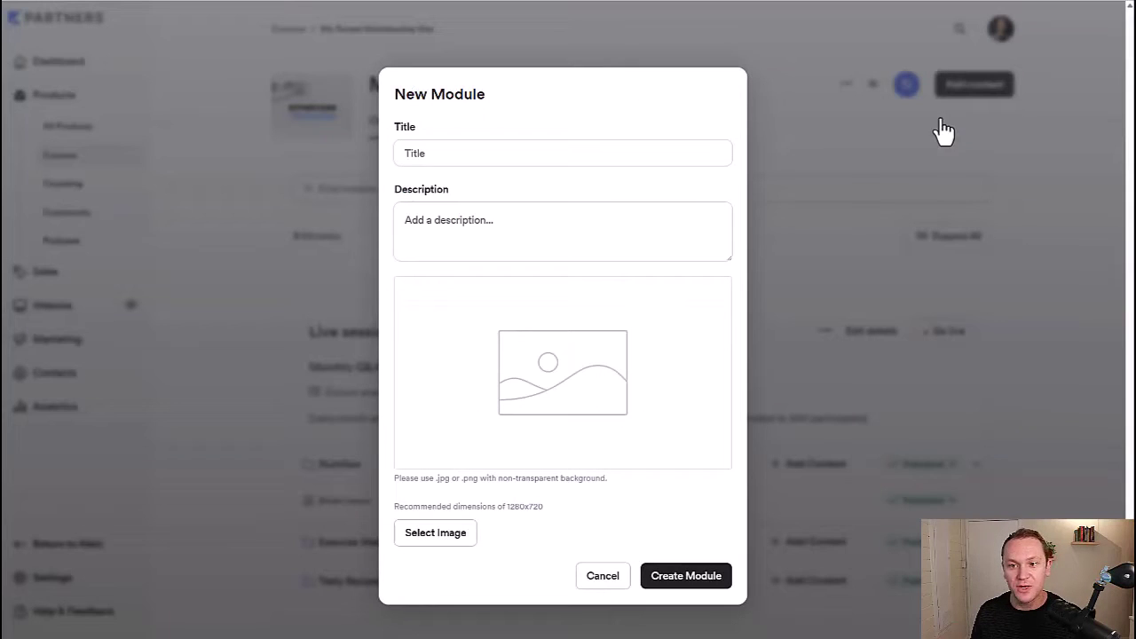
left_click(538, 155)
type("Monthly Q&A")
key("Return")
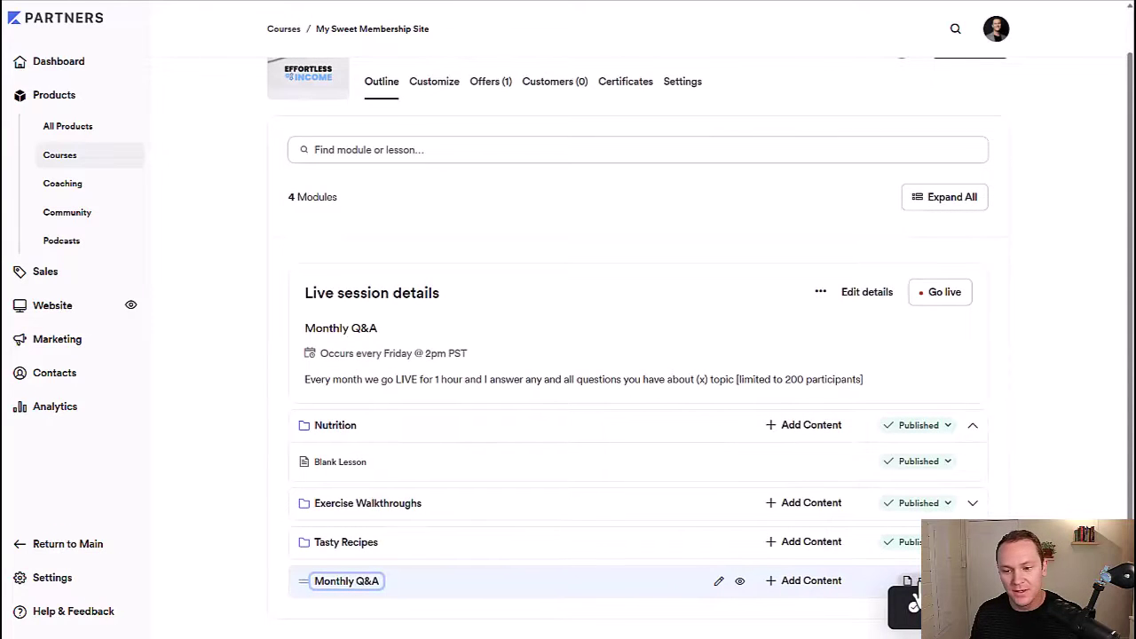
left_click(907, 580)
left_click(854, 453)
Add a 'Monthly Q&A Link' lesson to the Monthly Q&A module.
left_click(810, 581)
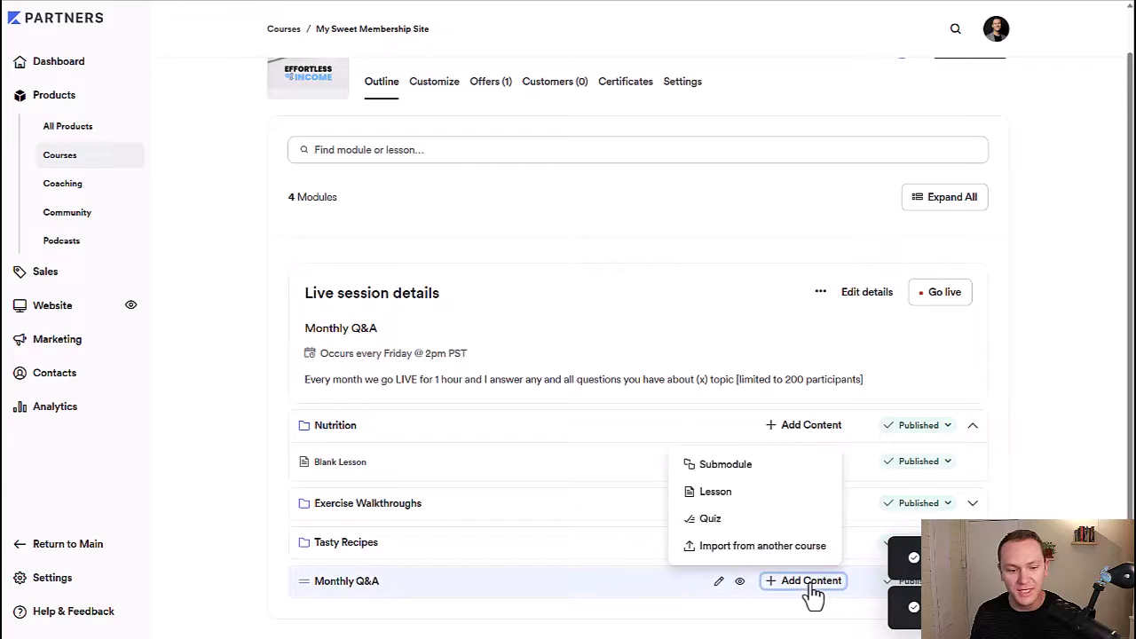
left_click(209, 529)
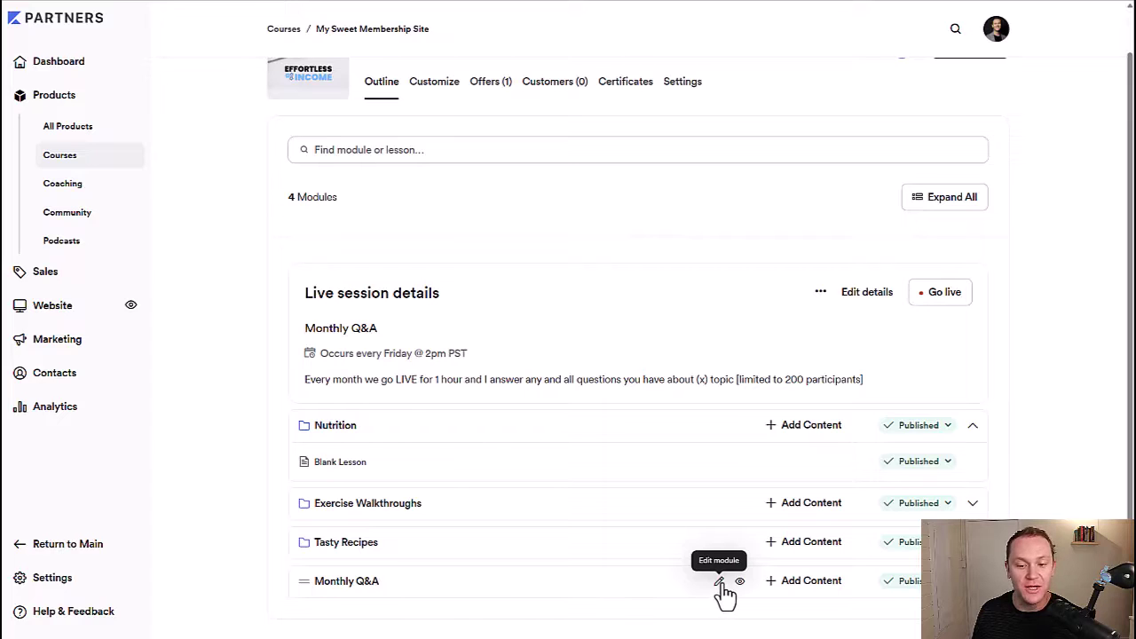
left_click(798, 586)
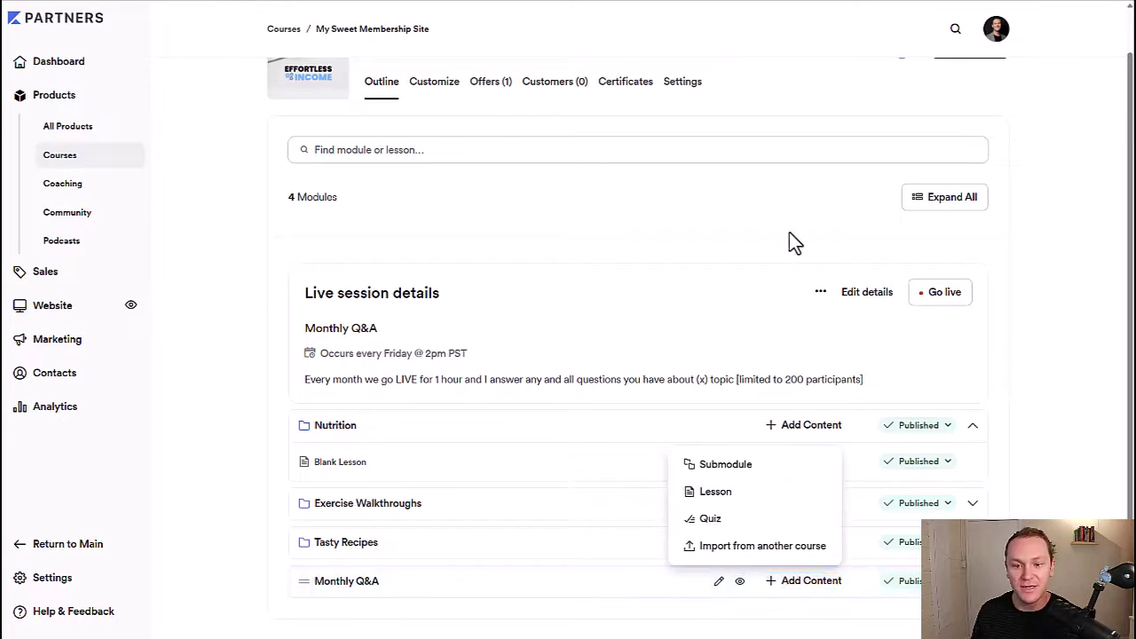
left_click(818, 295)
left_click(841, 335)
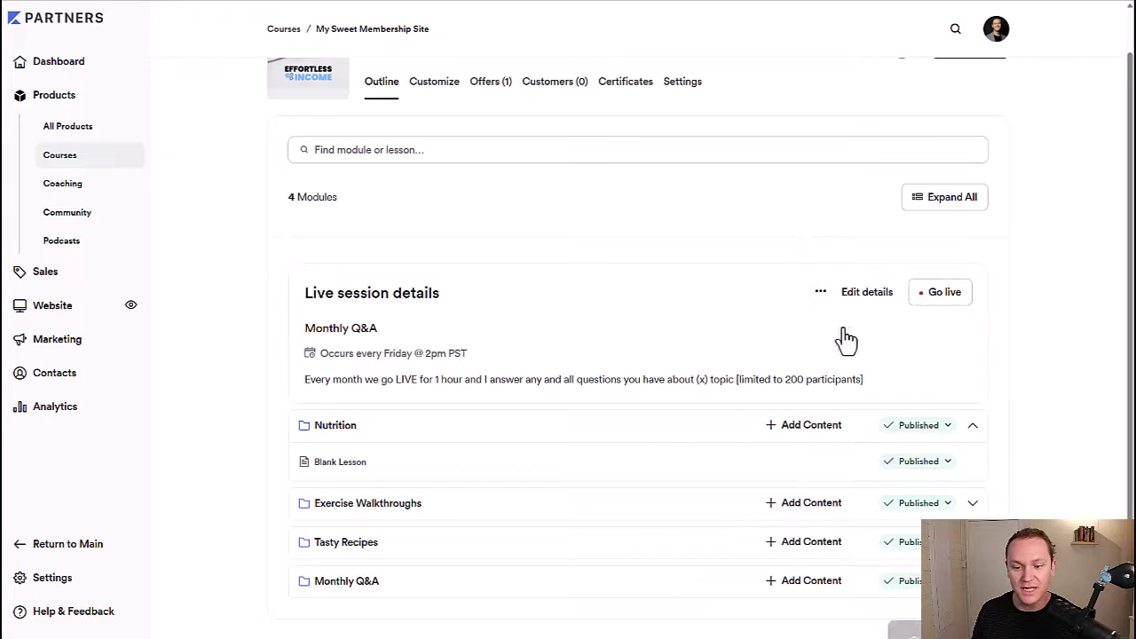
left_click(802, 583)
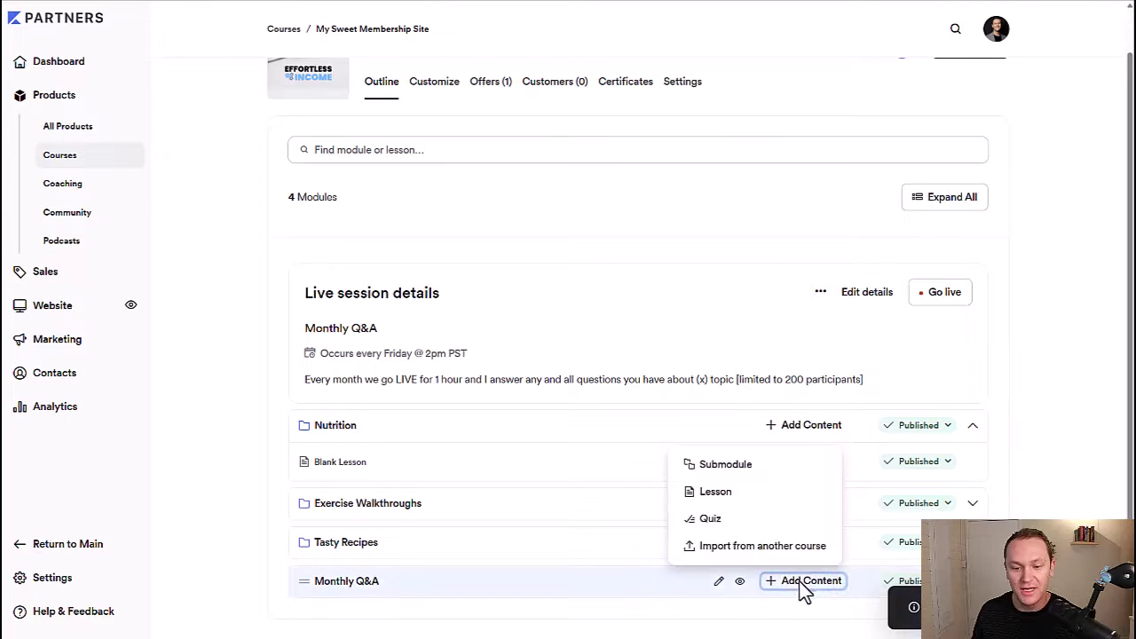
left_click(715, 491)
left_click(445, 156)
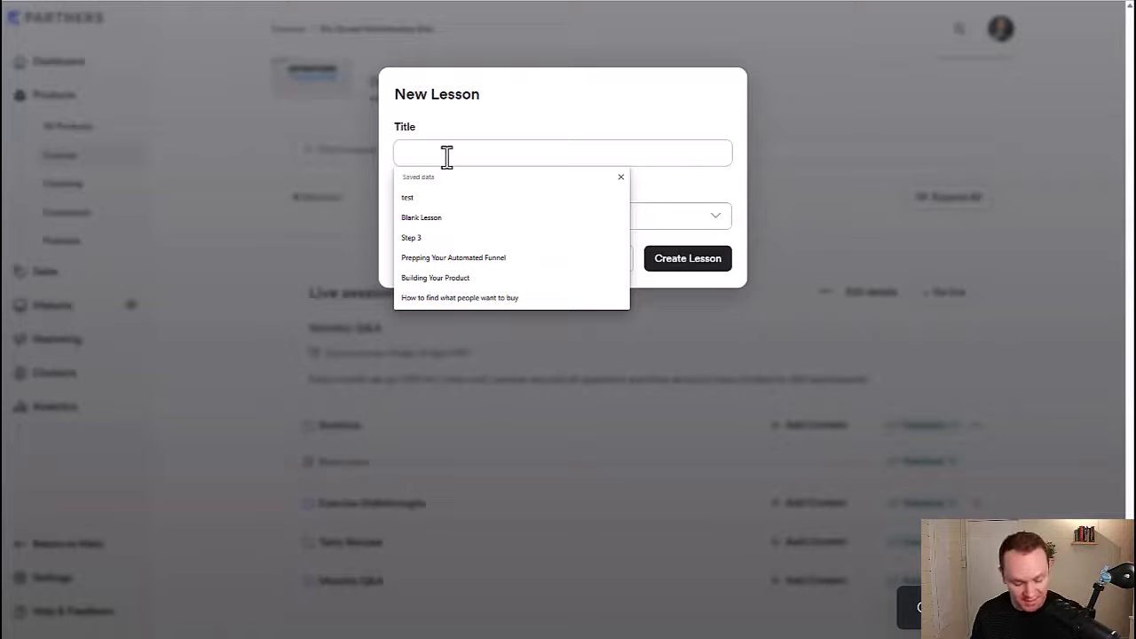
type("Monthly Q&A")
left_click(451, 197)
type("Link")
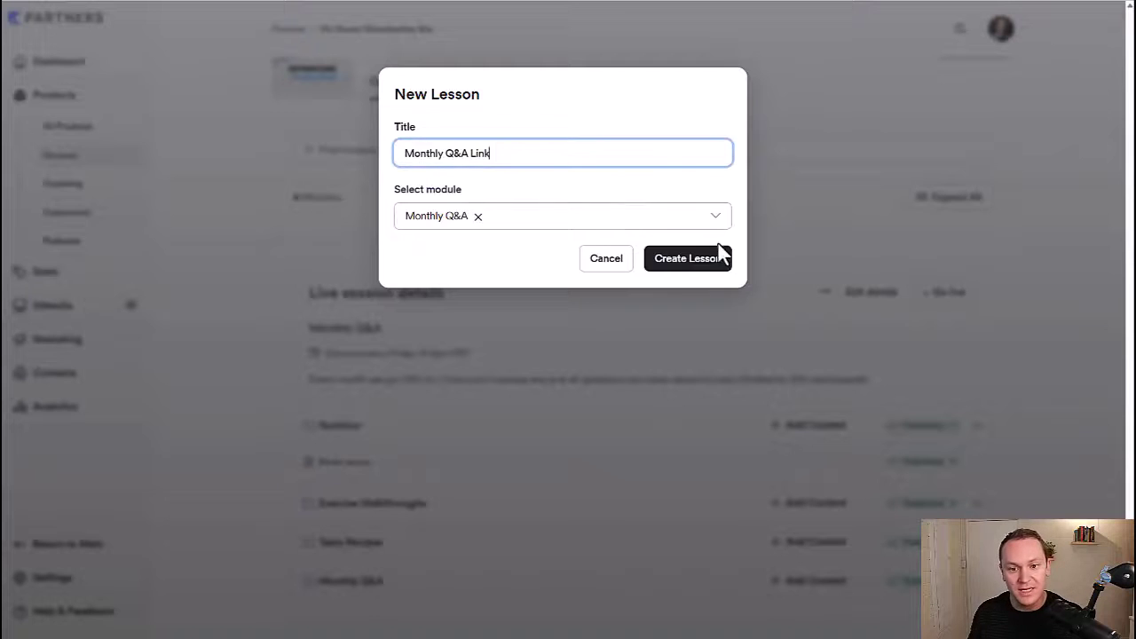
left_click(695, 264)
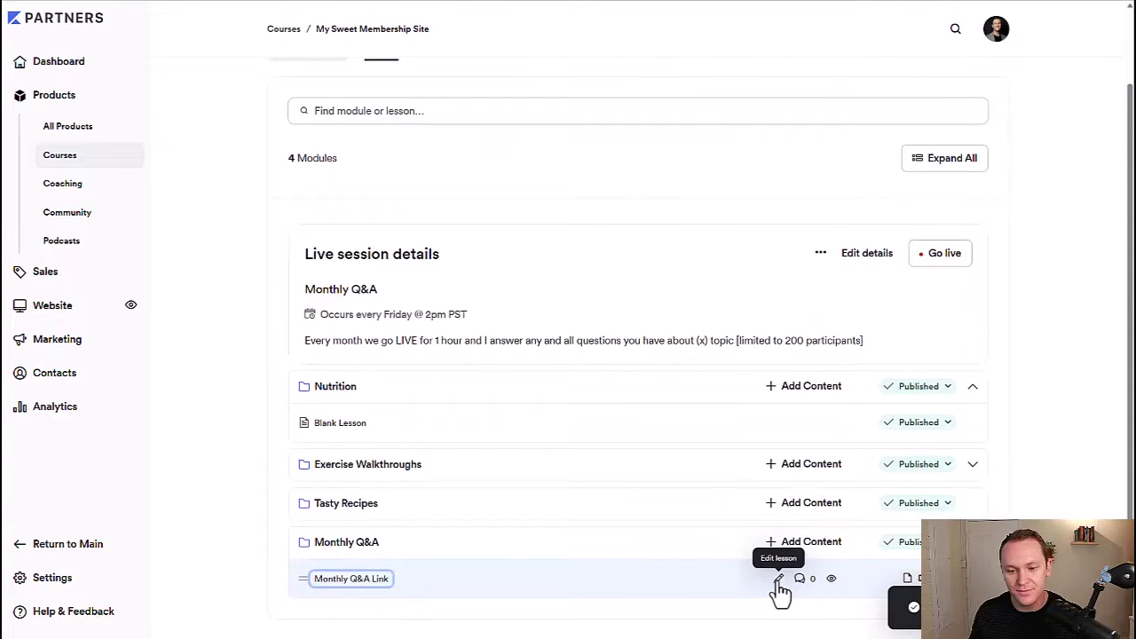
Give the lesson 'Join Live session here -' plus the pasted link, publish and save.
left_click(778, 578)
scroll(470, 390, "down", 3)
left_click(426, 226)
type("Join Live session here -")
type("https://kajabi-partner-5c6323.mykajabi.com/products/my-sweet-membership-site/courses/live_rooms/78601")
scroll(511, 355, "up", 3)
left_click(798, 216)
left_click(994, 100)
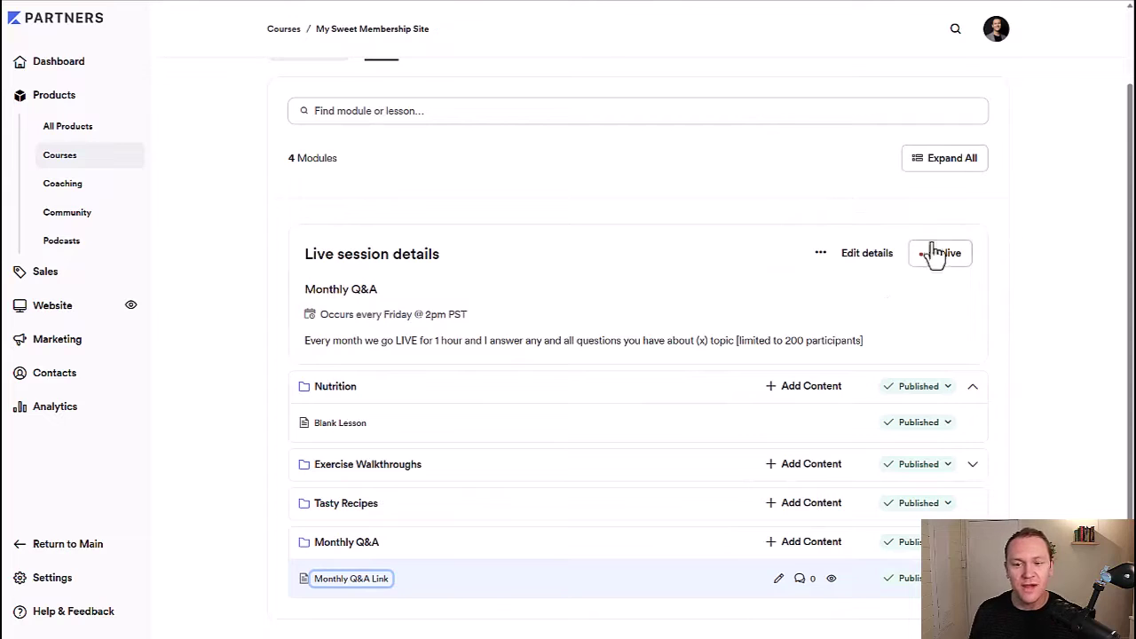
Go live with the Monthly Q&A session and check the microphone and reactions controls.
left_click(930, 267)
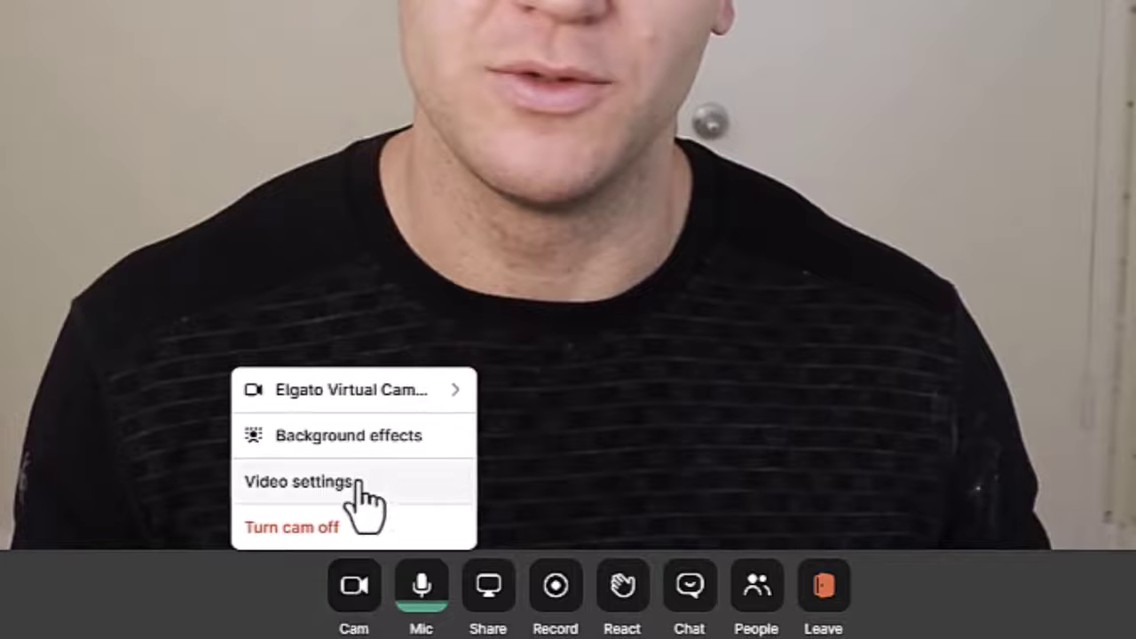
left_click(446, 596)
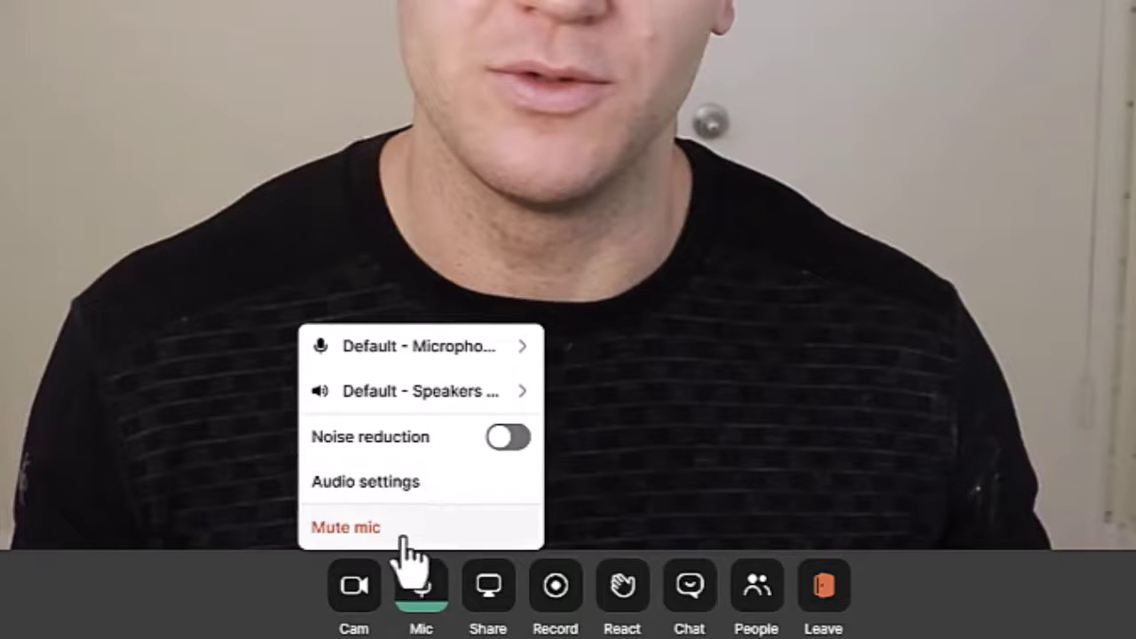
left_click(427, 605)
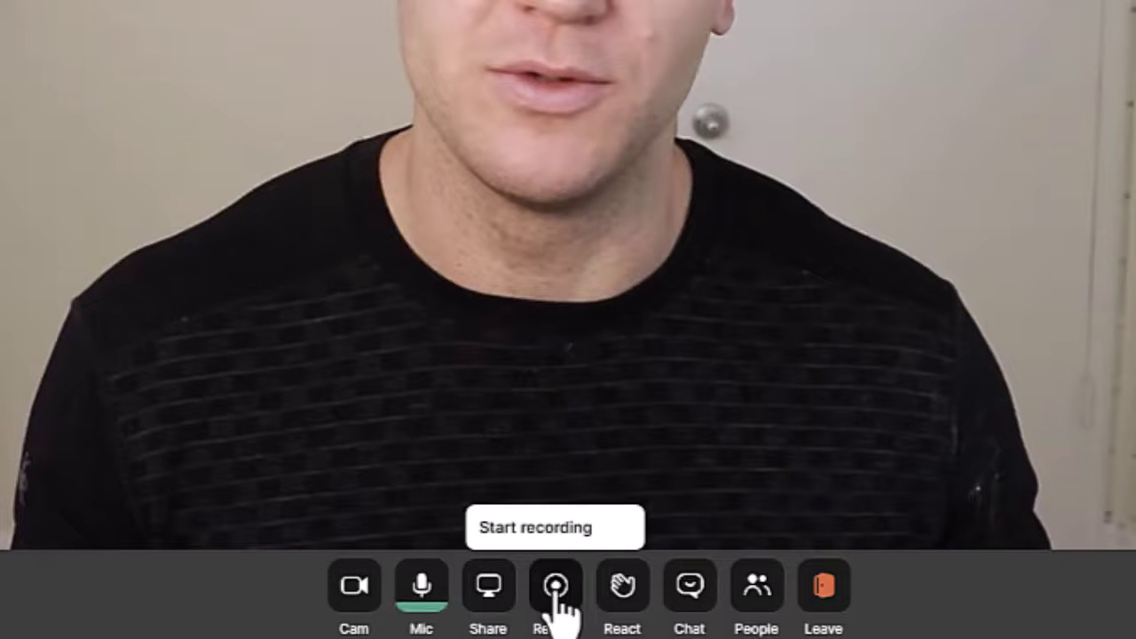
left_click(612, 587)
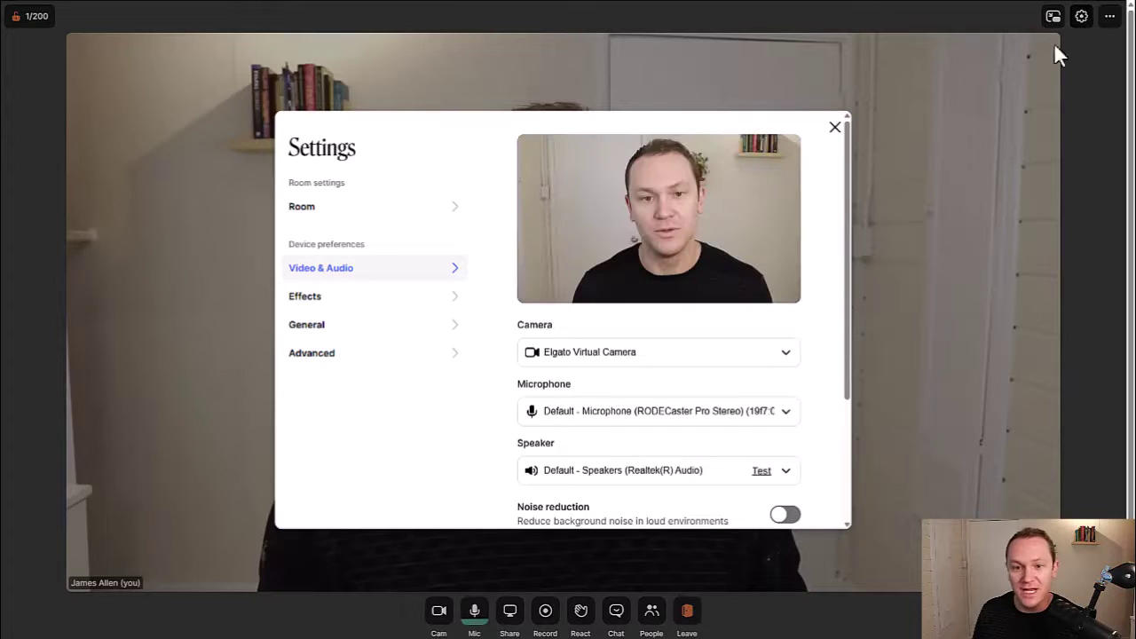
scroll(683, 348, "down", 3)
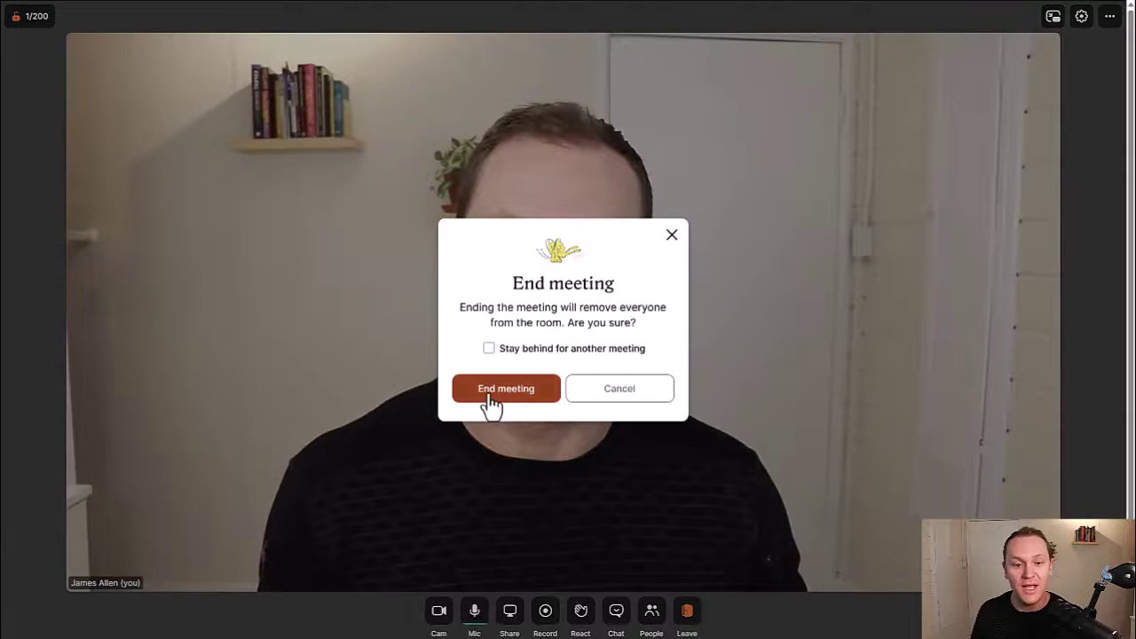
Confirm ending the meeting for everyone and review the course outline.
left_click(490, 394)
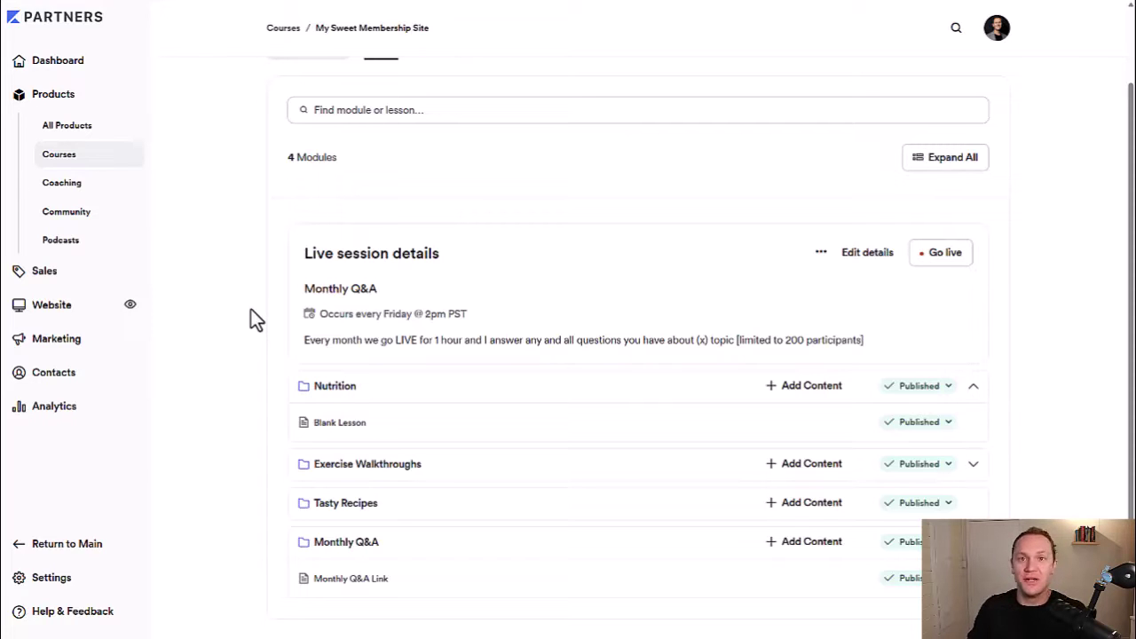
scroll(214, 108, "up", 2)
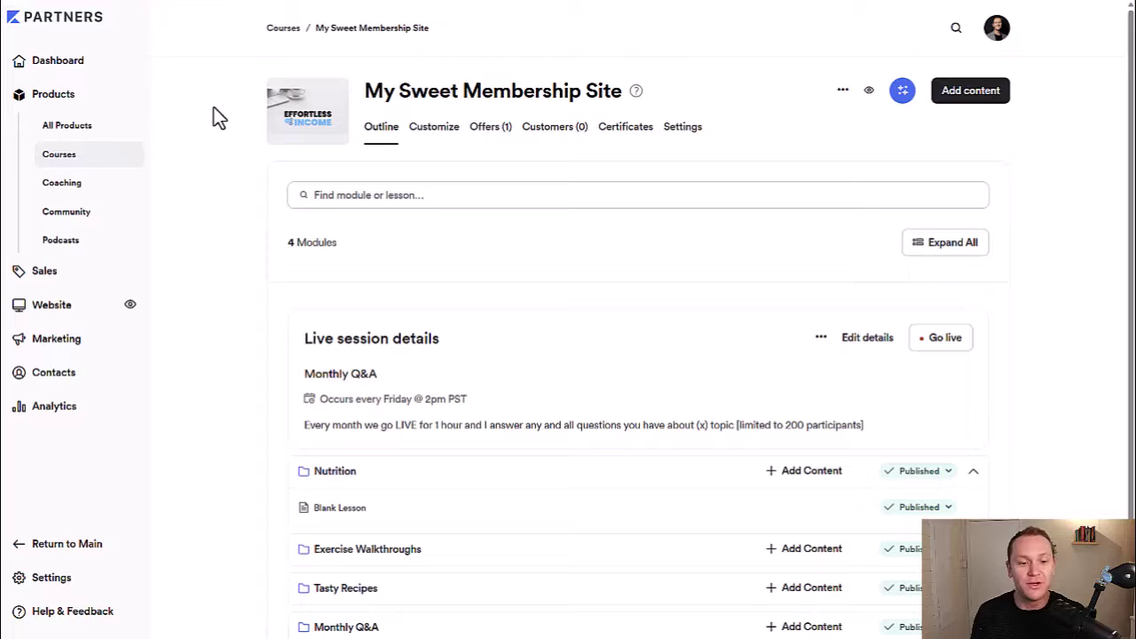
scroll(213, 133, "down", 2)
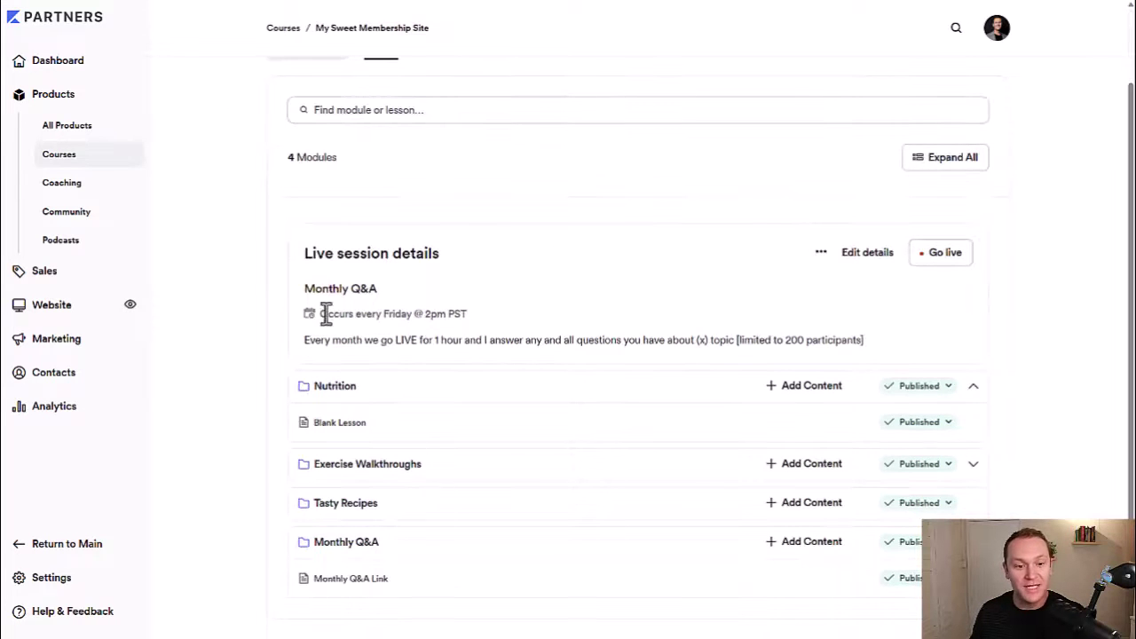
scroll(236, 213, "up", 2)
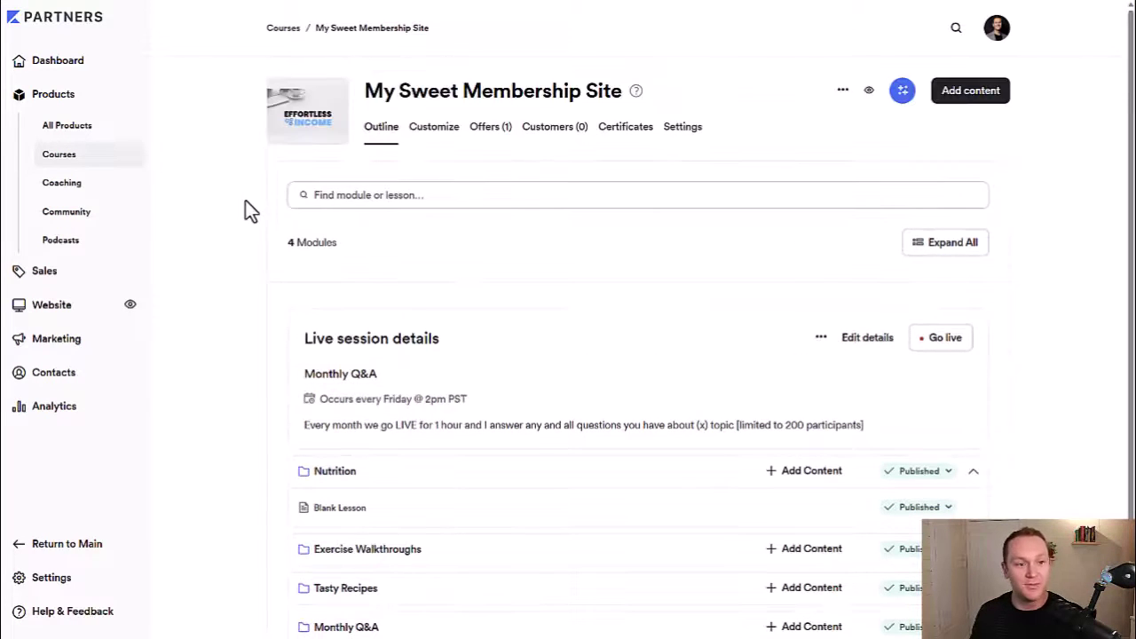
Start a new Community product from All Products.
left_click(73, 133)
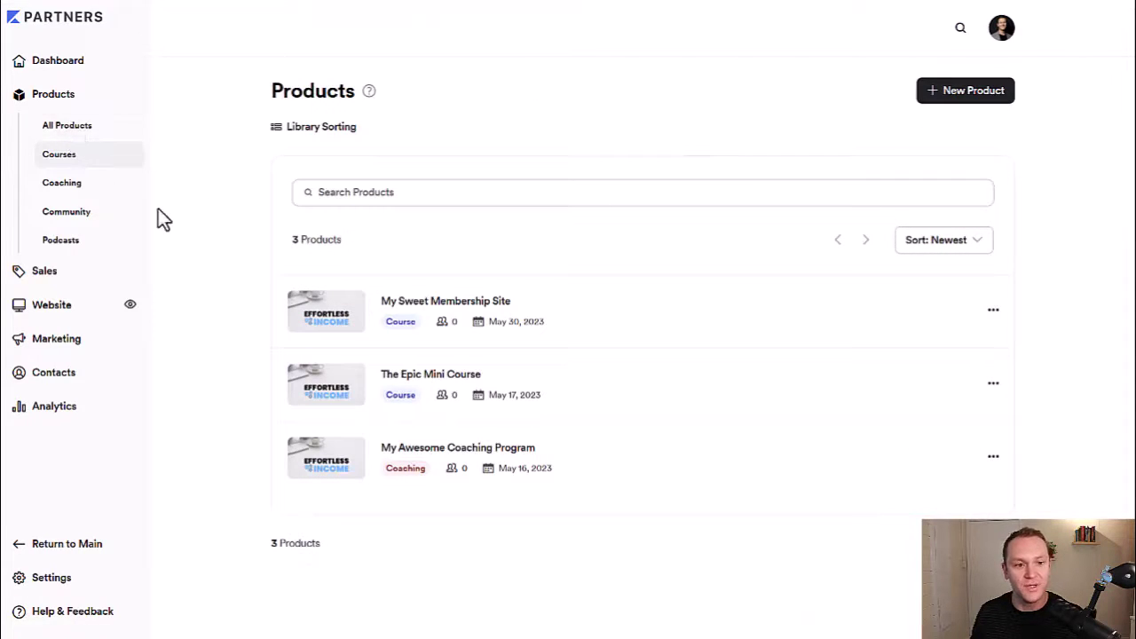
left_click(969, 96)
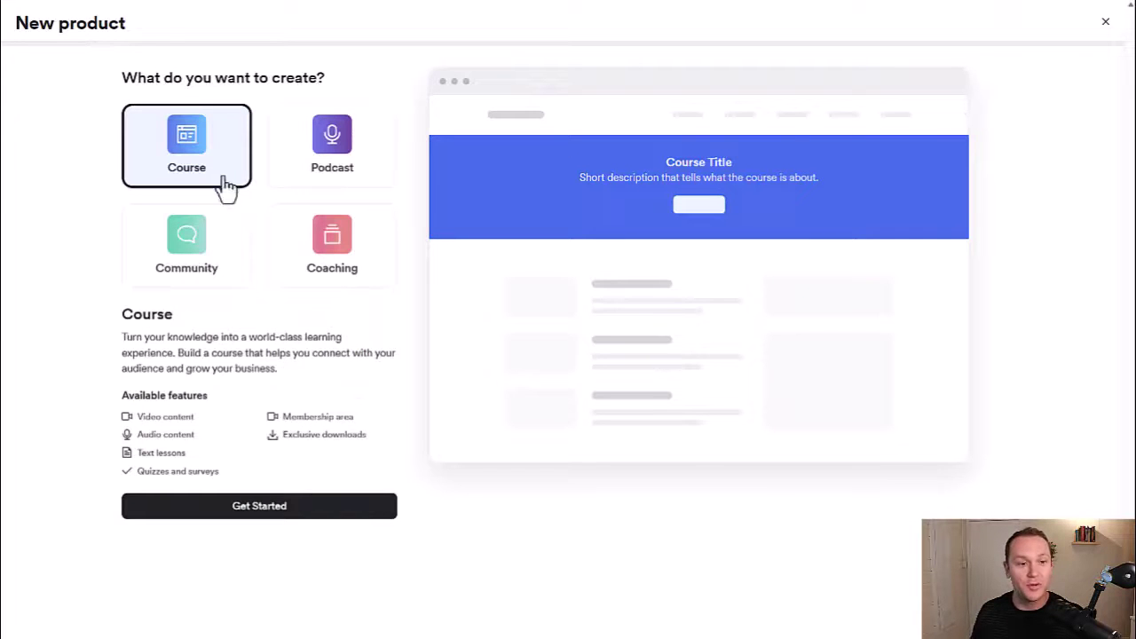
left_click(189, 259)
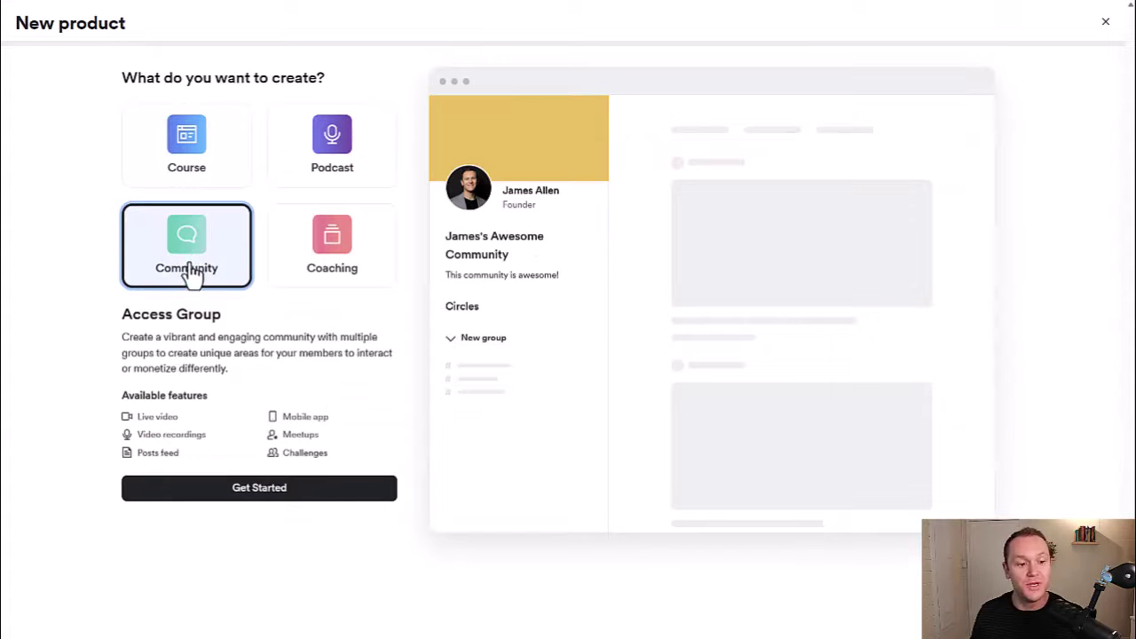
left_click(200, 493)
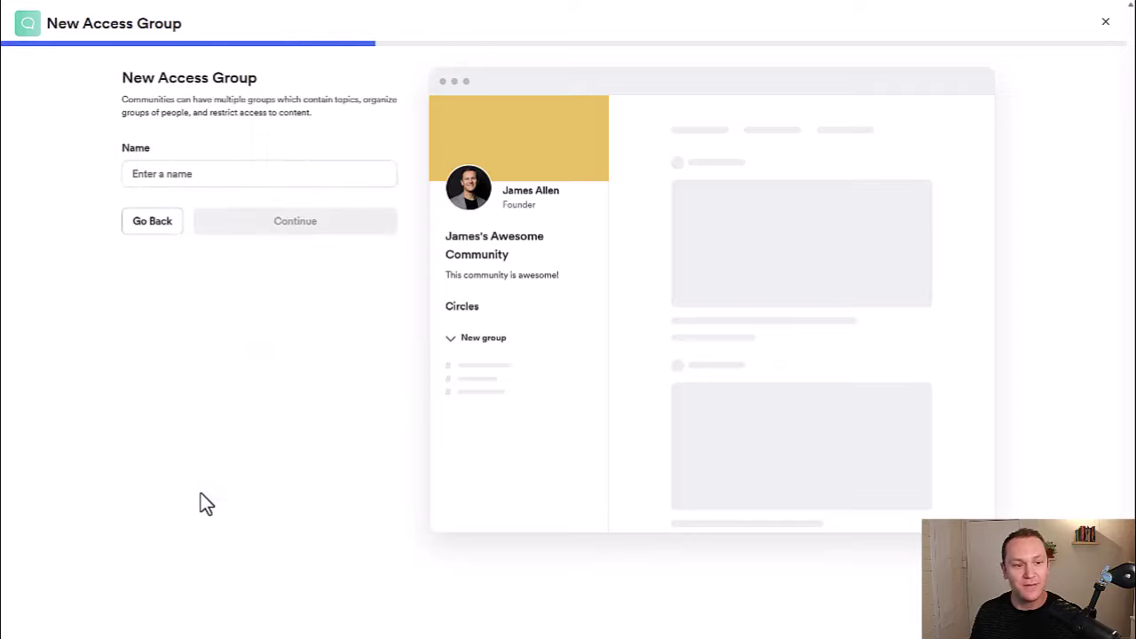
Name the access group 'My Sweet Membership Site Community', make it free and save.
left_click(174, 177)
type("My Sweet Membership Site Community")
left_click(206, 232)
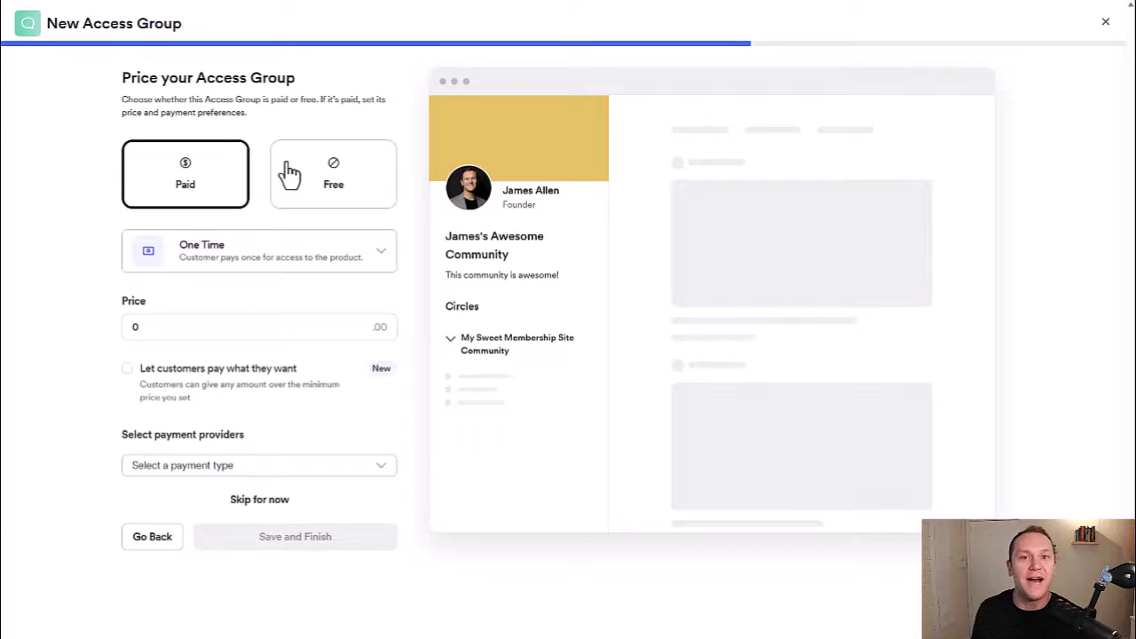
left_click(289, 173)
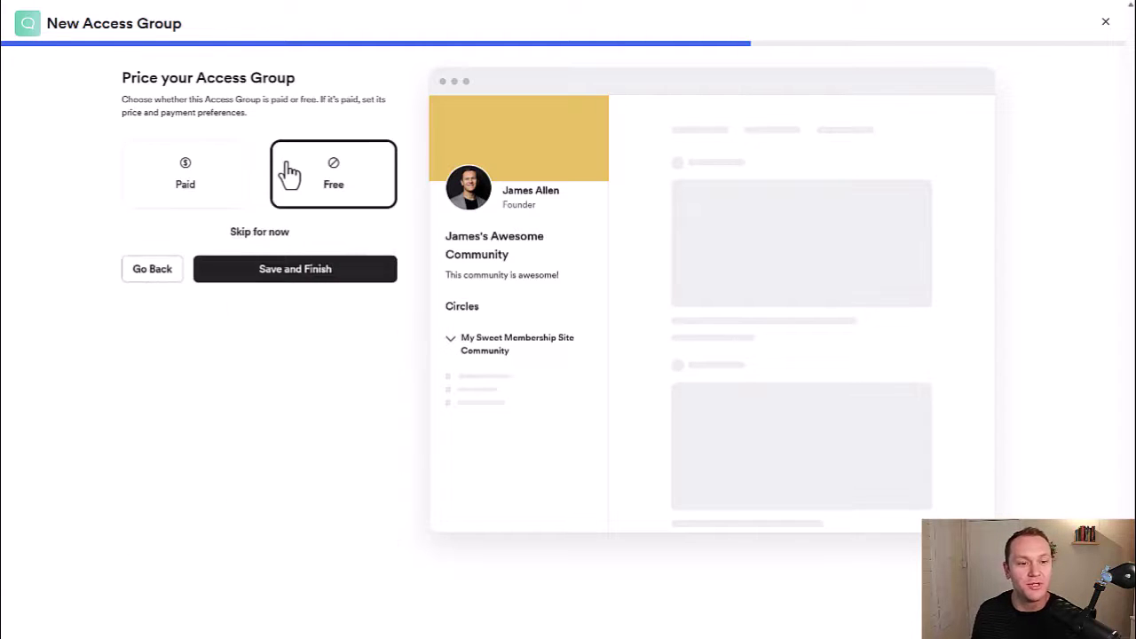
left_click(249, 270)
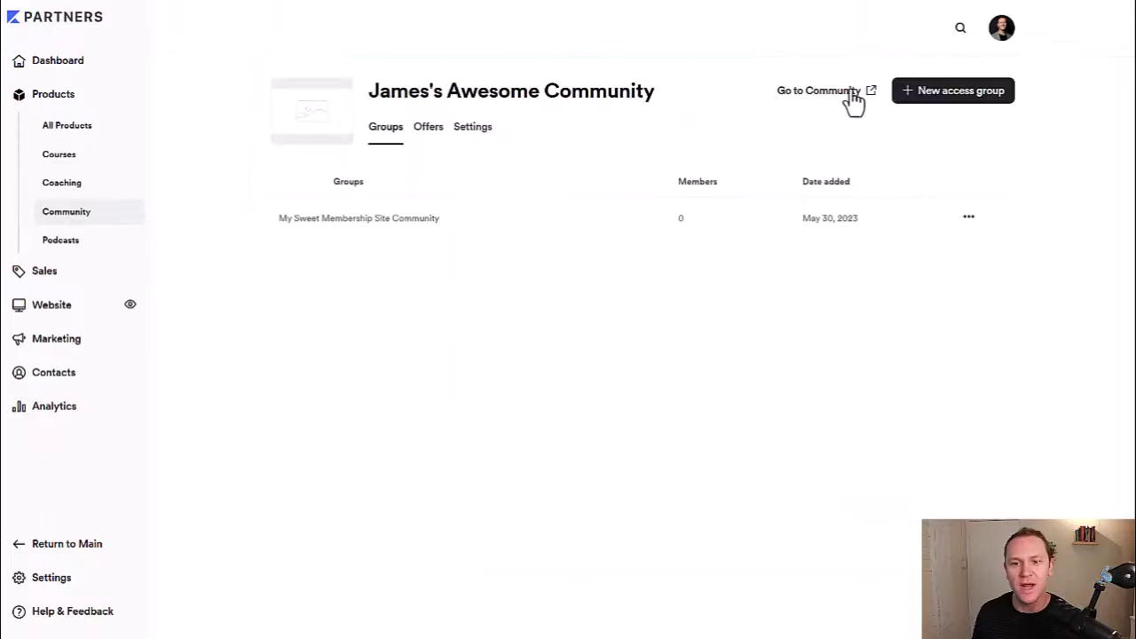
View James's Awesome Community, whose only group is My Sweet Membership Site Community with 0 members.
left_click(840, 93)
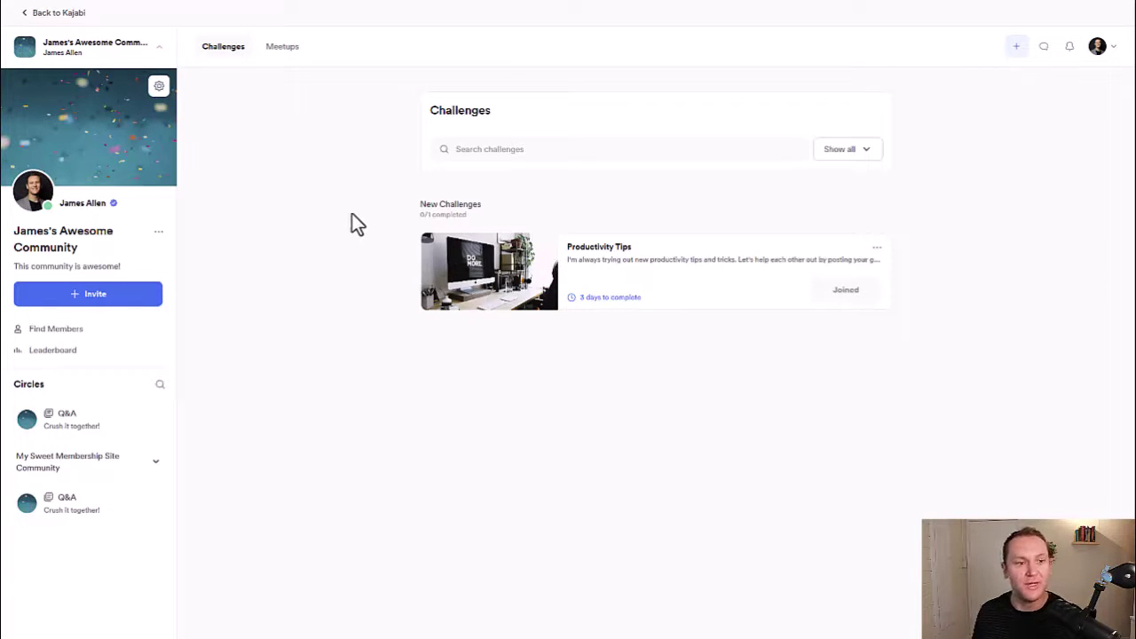
key("ctrl+w")
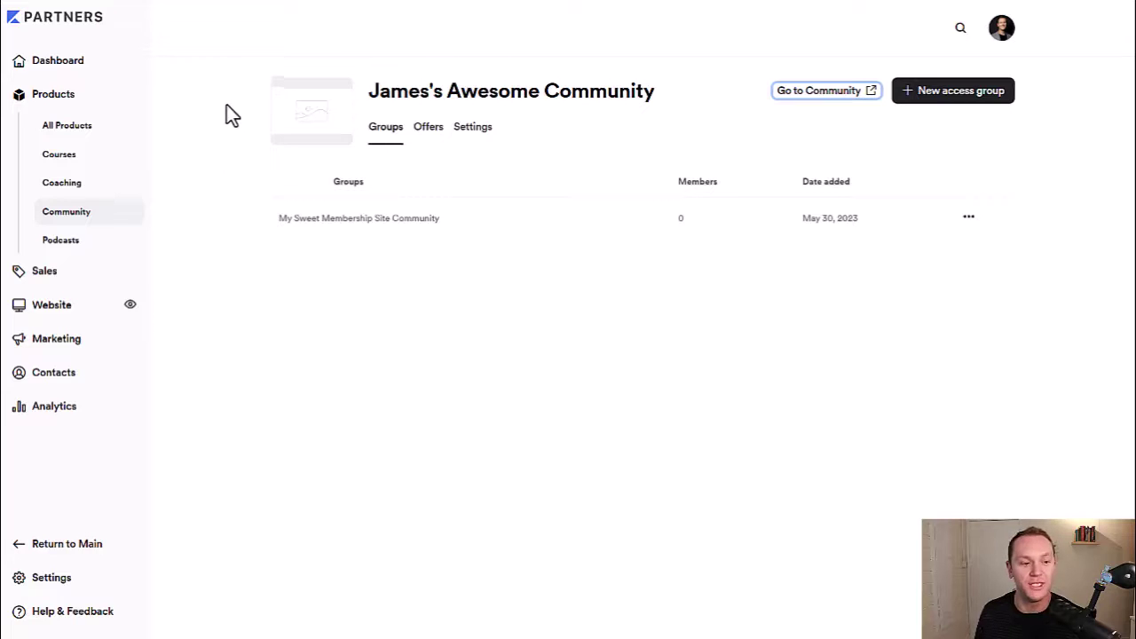
Go to Sales > Offers and look over the list of offers.
left_click(64, 276)
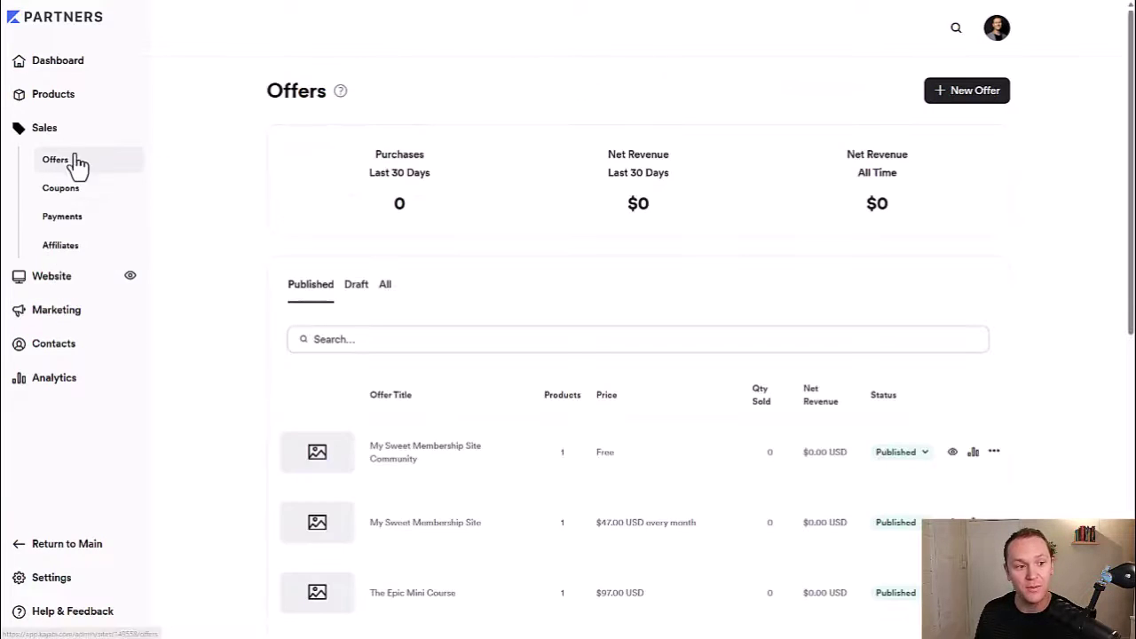
scroll(182, 234, "down", 3)
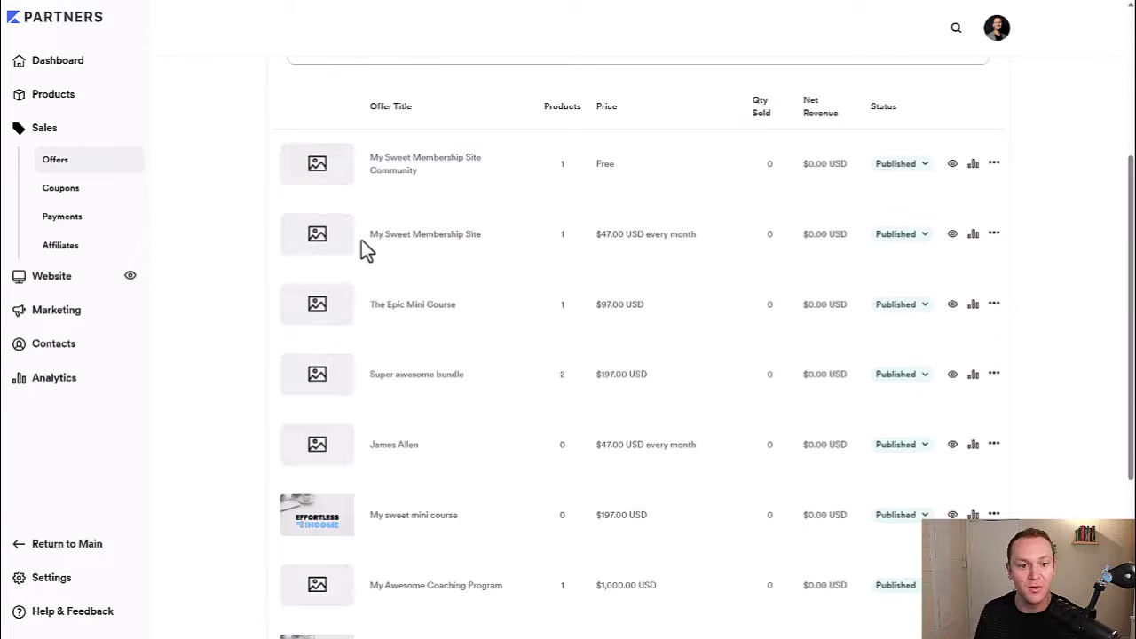
scroll(426, 355, "down", 3)
scroll(444, 416, "up", 1)
scroll(442, 417, "up", 4)
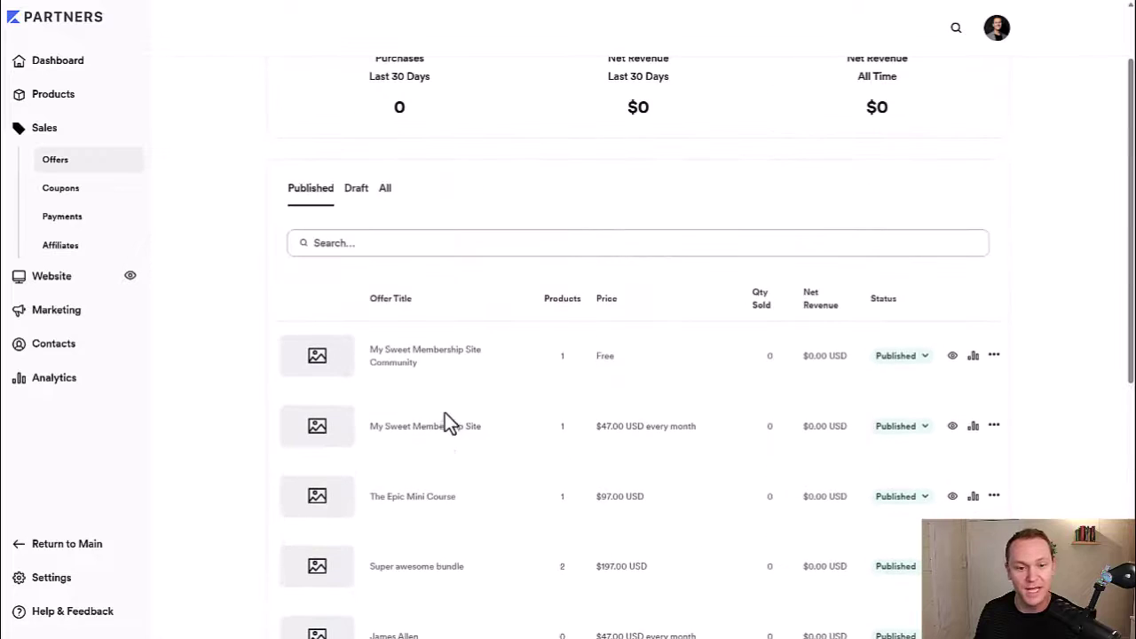
scroll(442, 414, "down", 2)
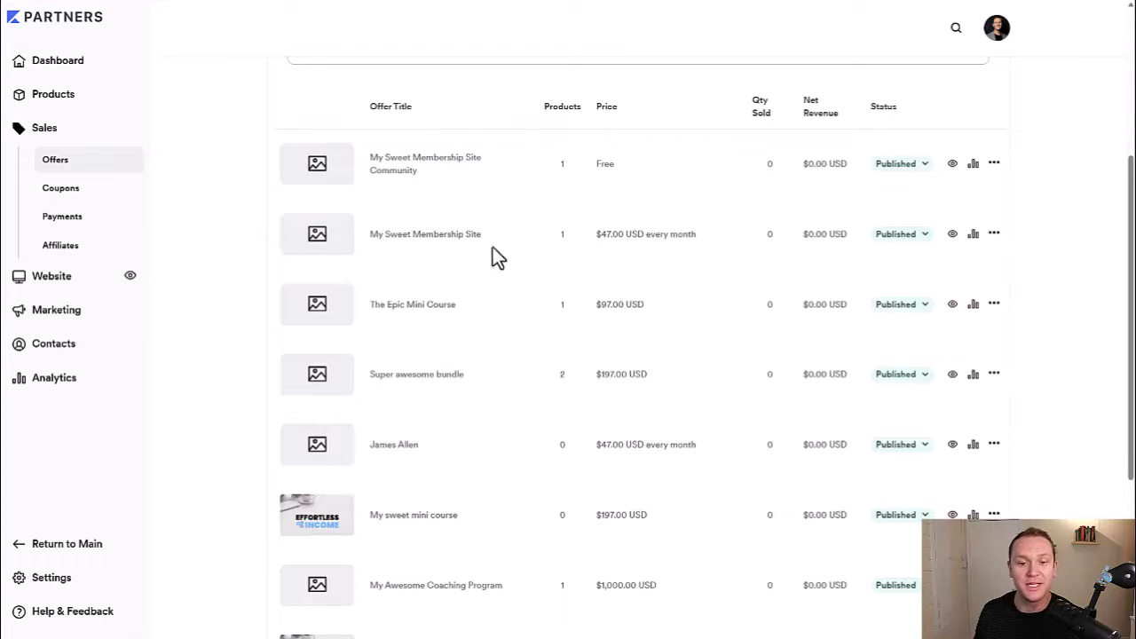
Review the My Sweet Membership Site offer's $47.00 monthly pricing, then return to the offers list.
left_click(400, 241)
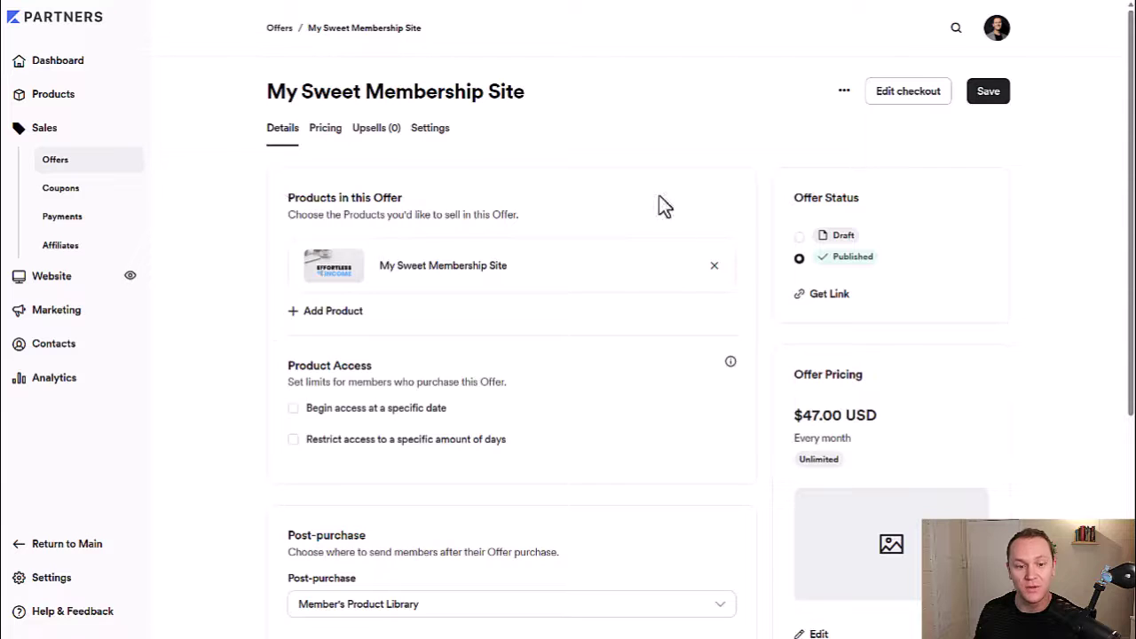
scroll(241, 271, "down", 2)
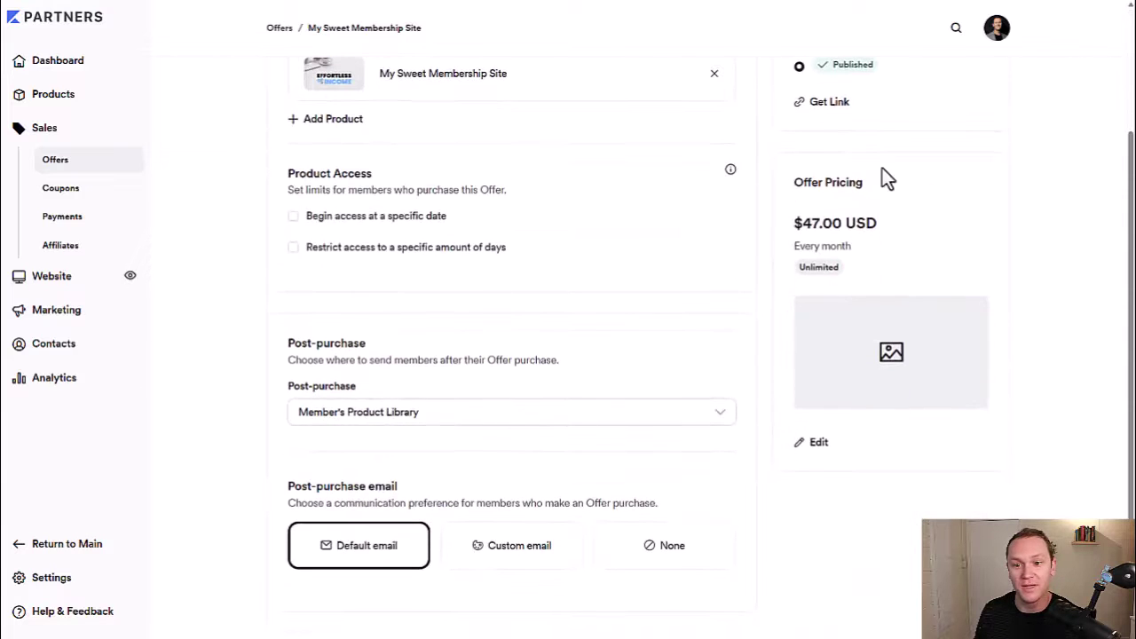
left_click(809, 444)
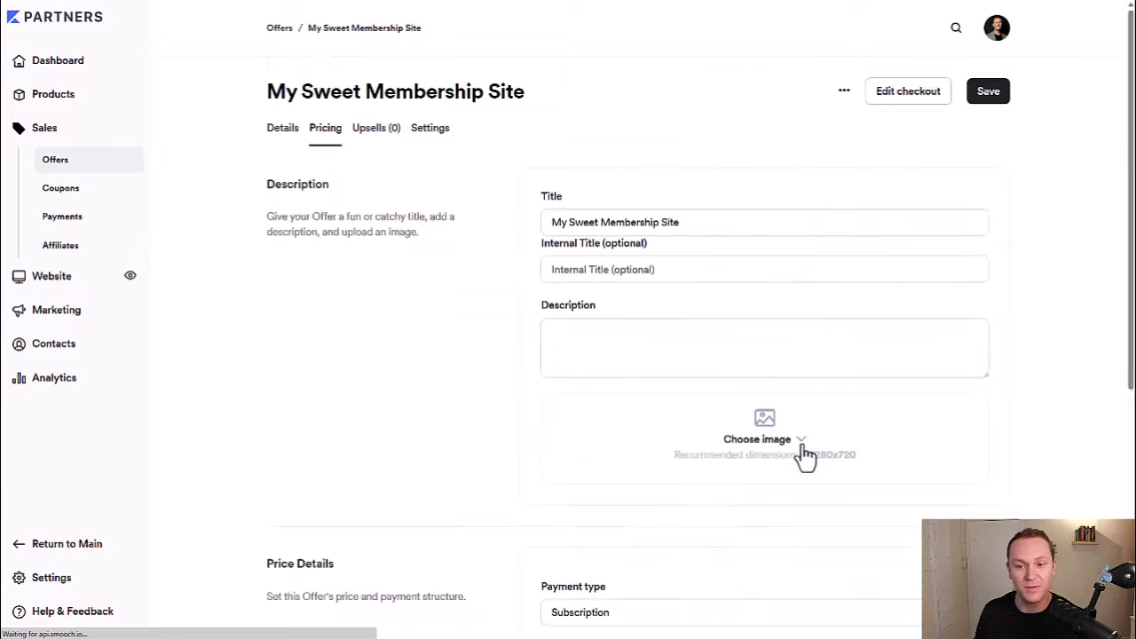
scroll(478, 335, "down", 5)
scroll(511, 291, "down", 2)
scroll(546, 266, "up", 2)
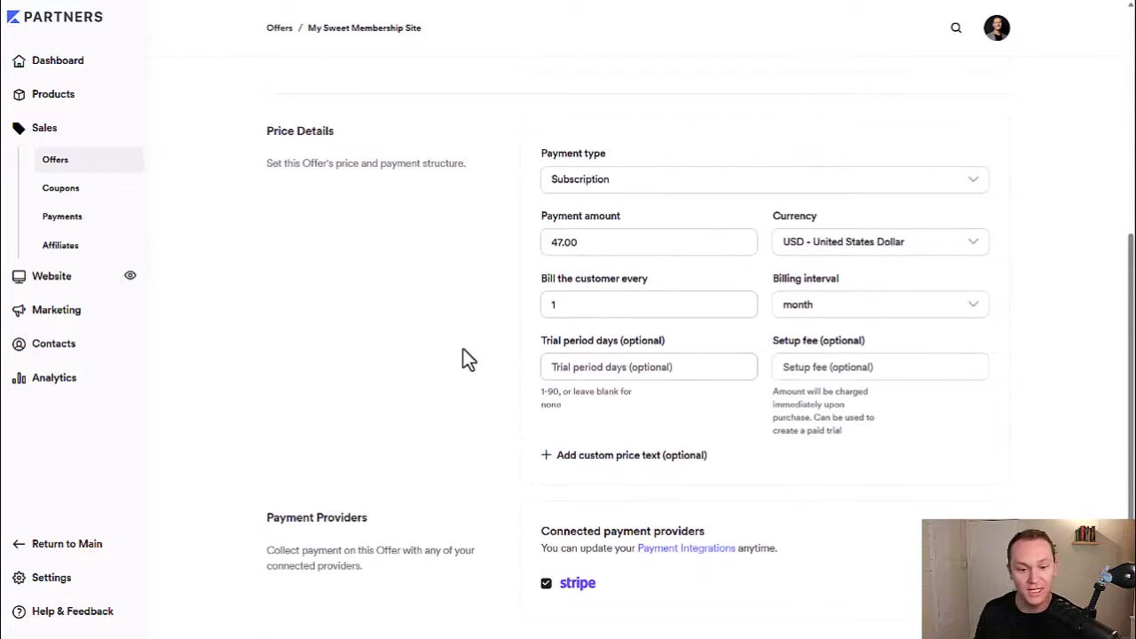
scroll(463, 354, "up", 5)
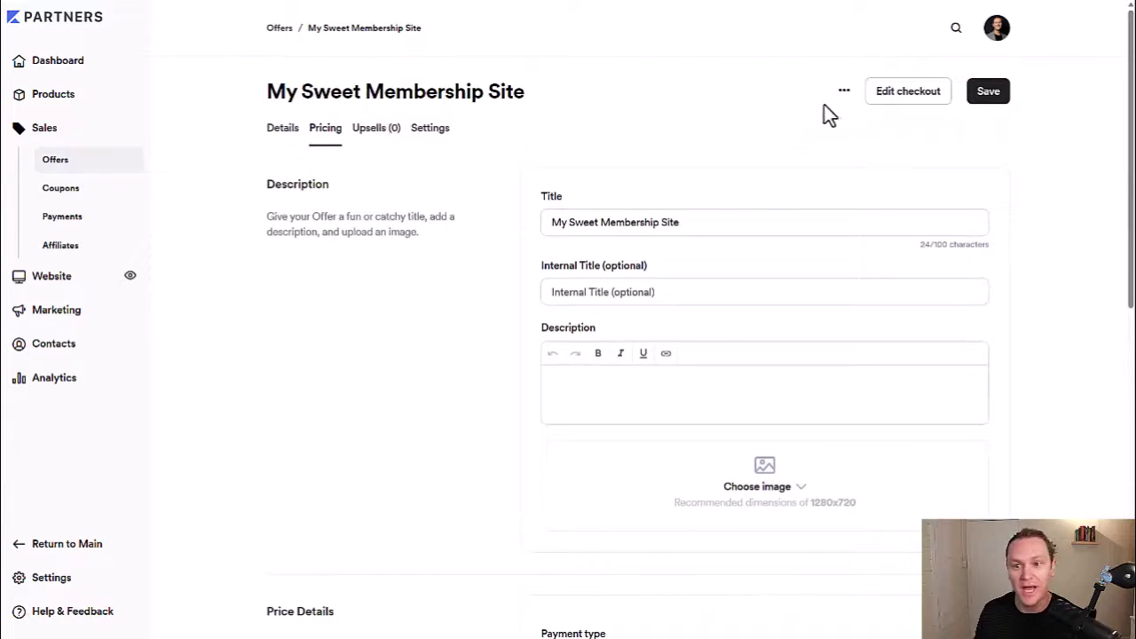
left_click(279, 29)
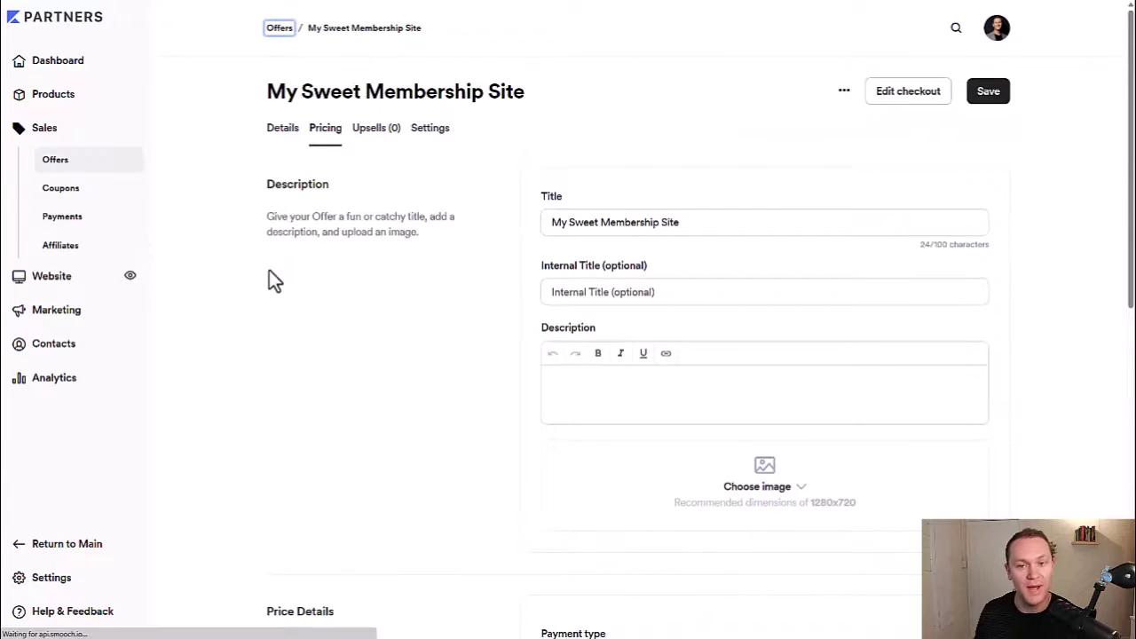
scroll(277, 266, "down", 3)
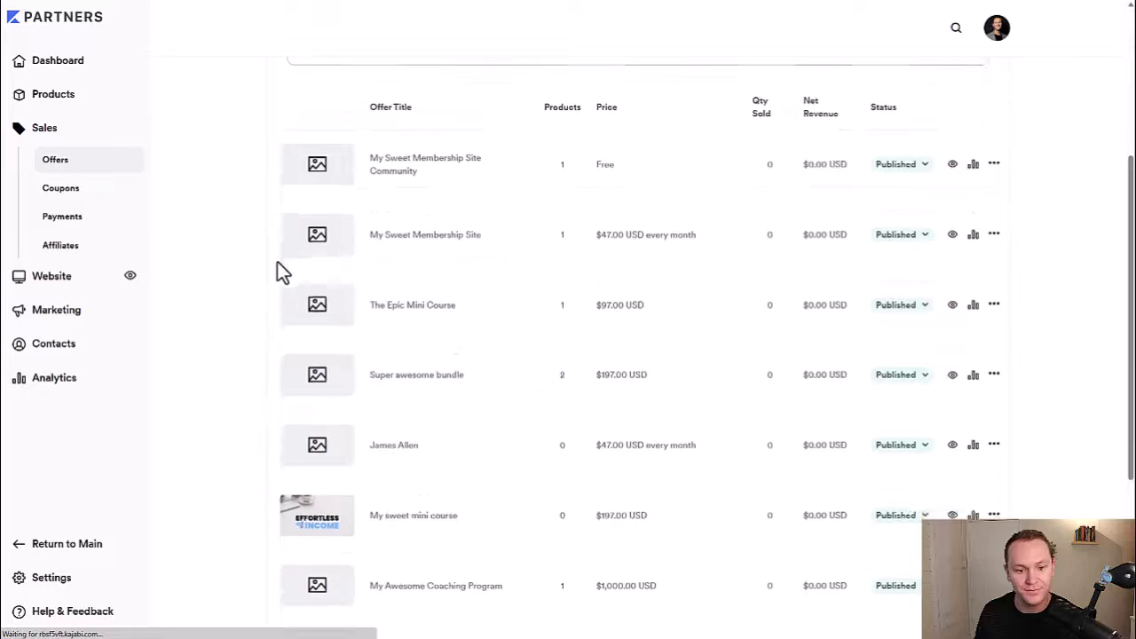
Add the My Sweet Membership Site Community product alongside the course in the offer and save.
left_click(425, 235)
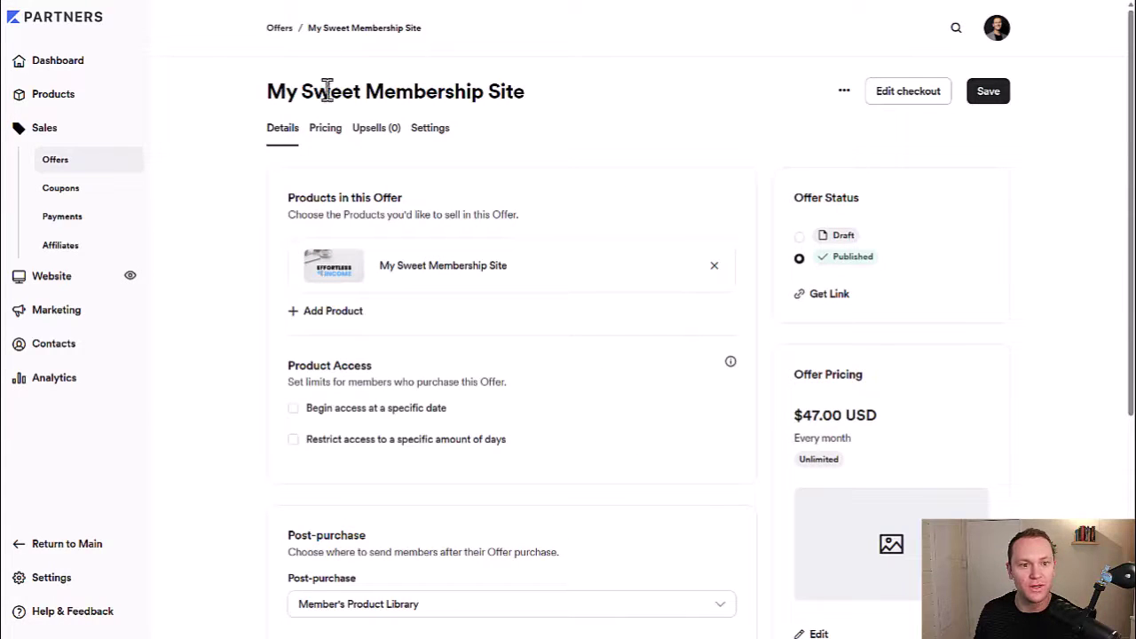
left_click(344, 322)
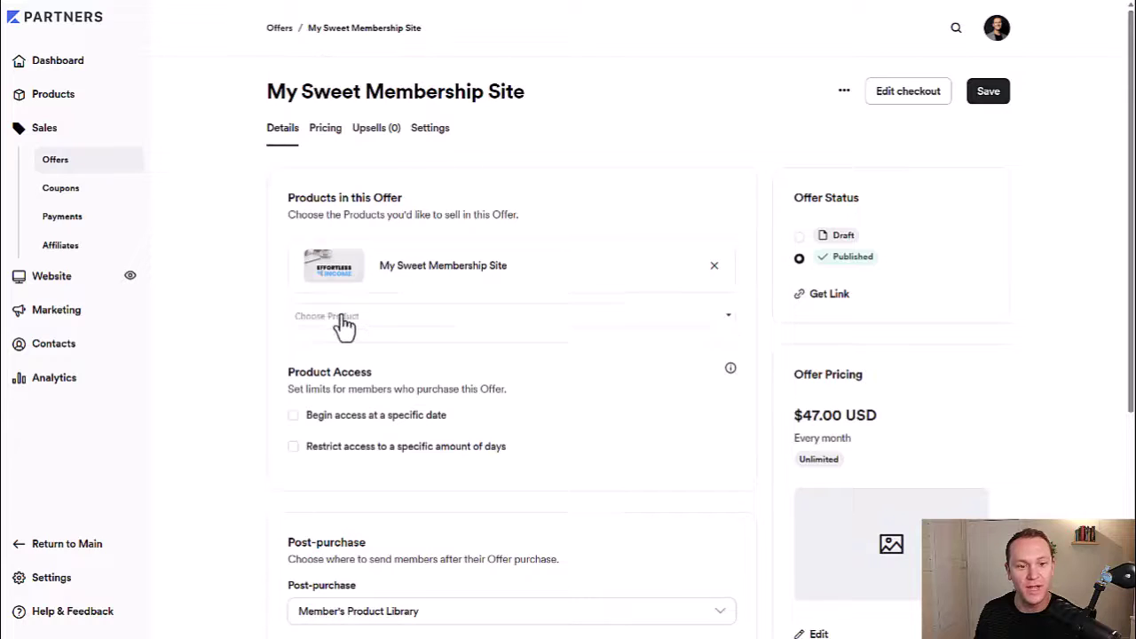
left_click(347, 321)
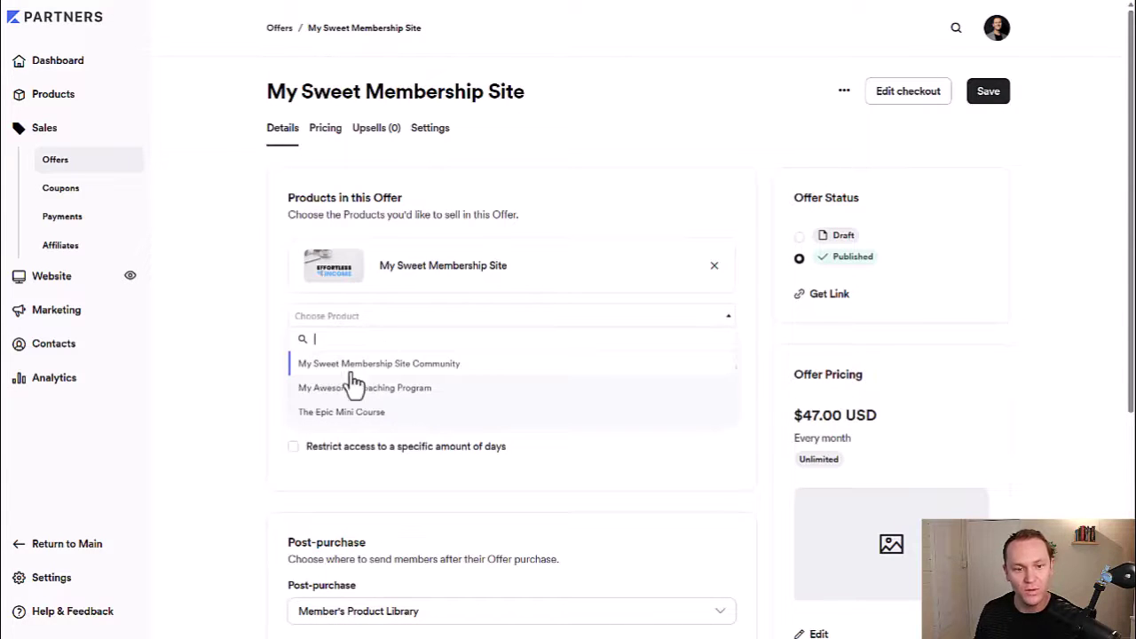
left_click(460, 362)
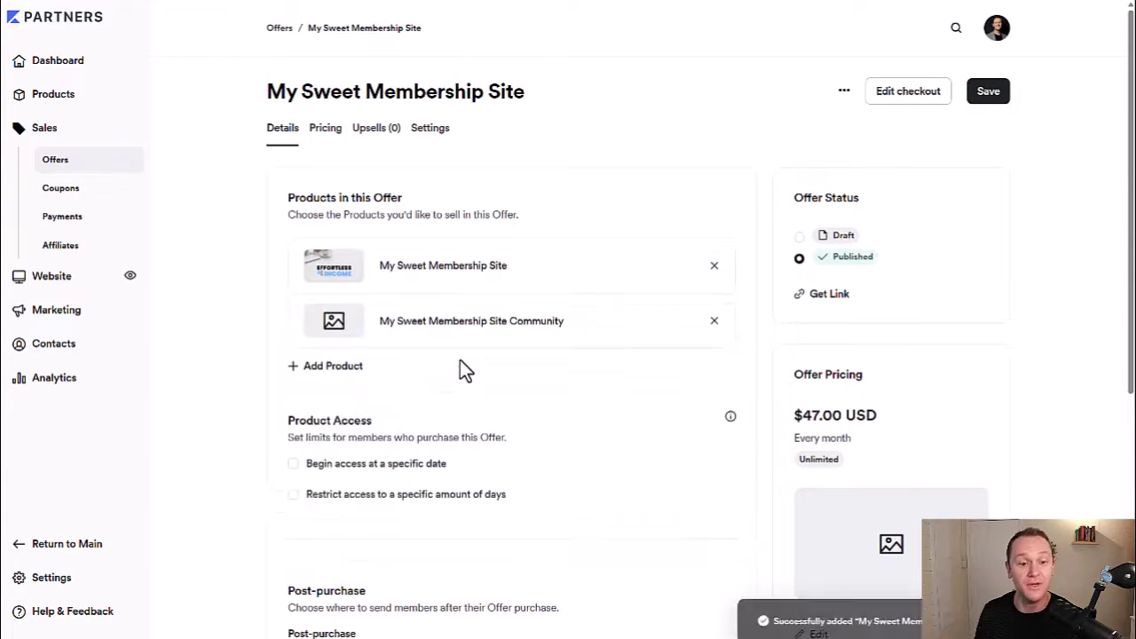
left_click(991, 97)
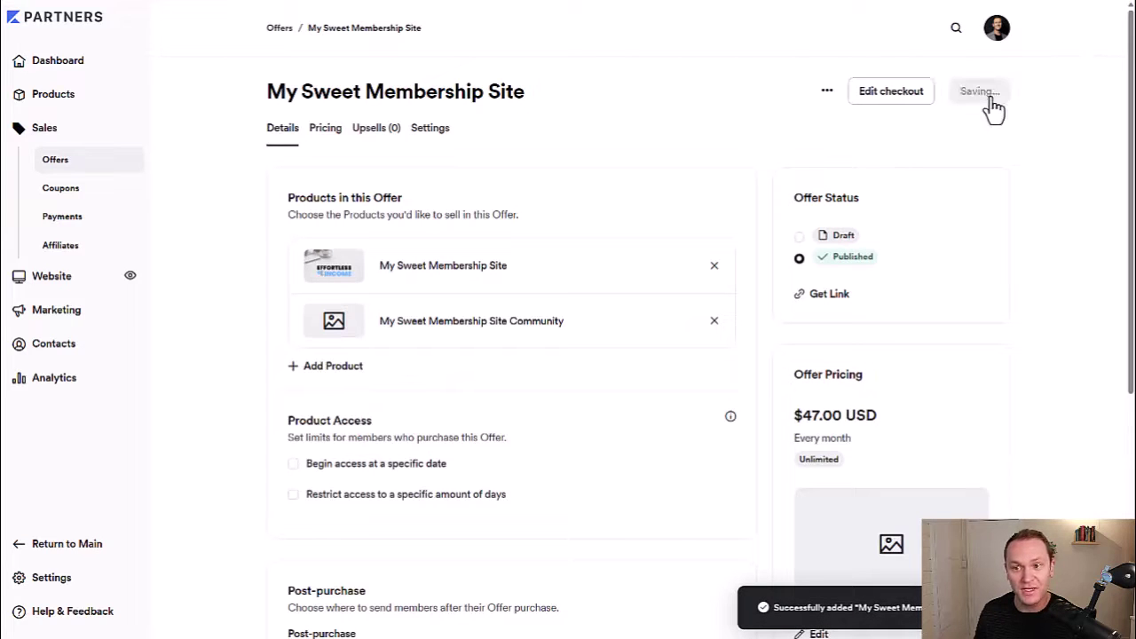
left_click(843, 92)
Preview the offer's checkout and confirm it charges $47.00 USD every month.
right_click(789, 122)
key("Escape")
key("Return")
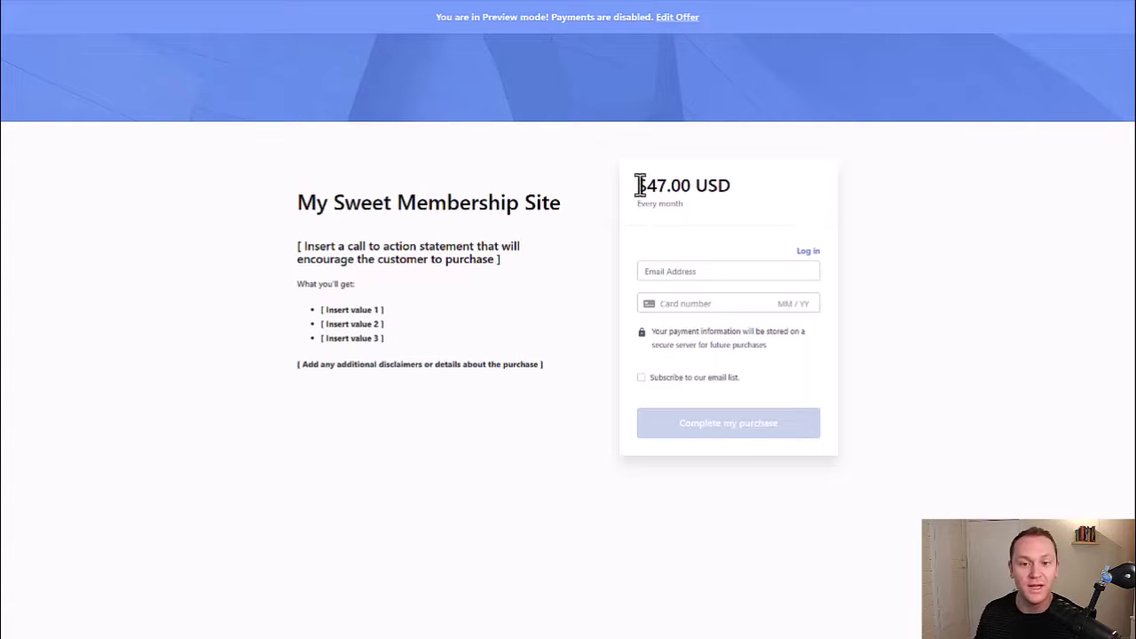
left_click_drag(639, 185, 748, 184)
left_click(965, 218)
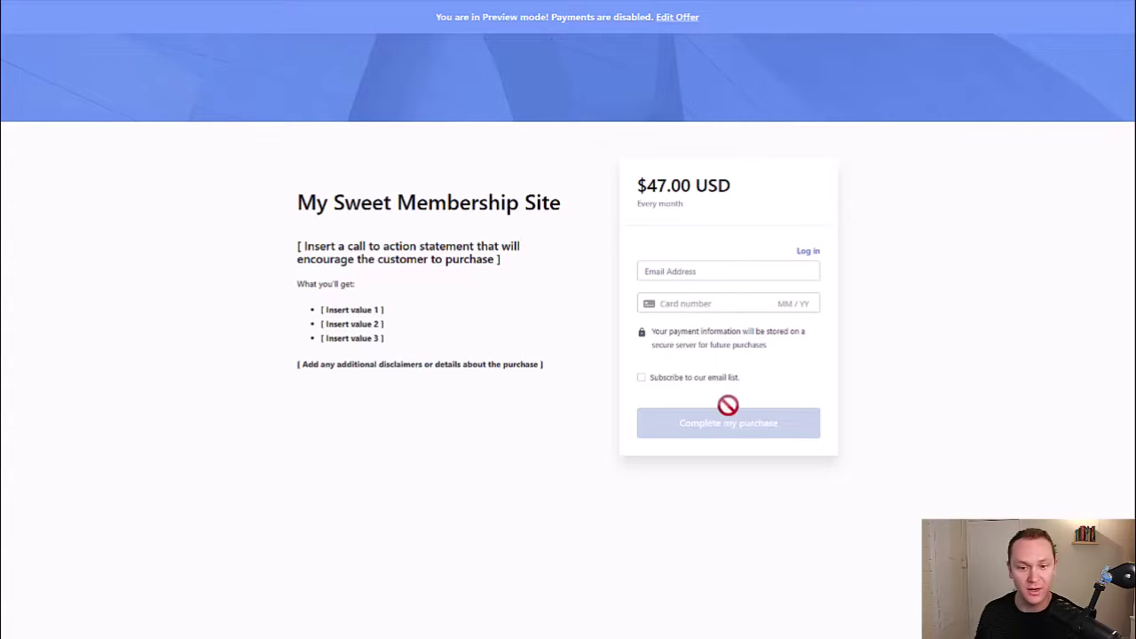
mouse_move(727, 422)
key("ctrl+w")
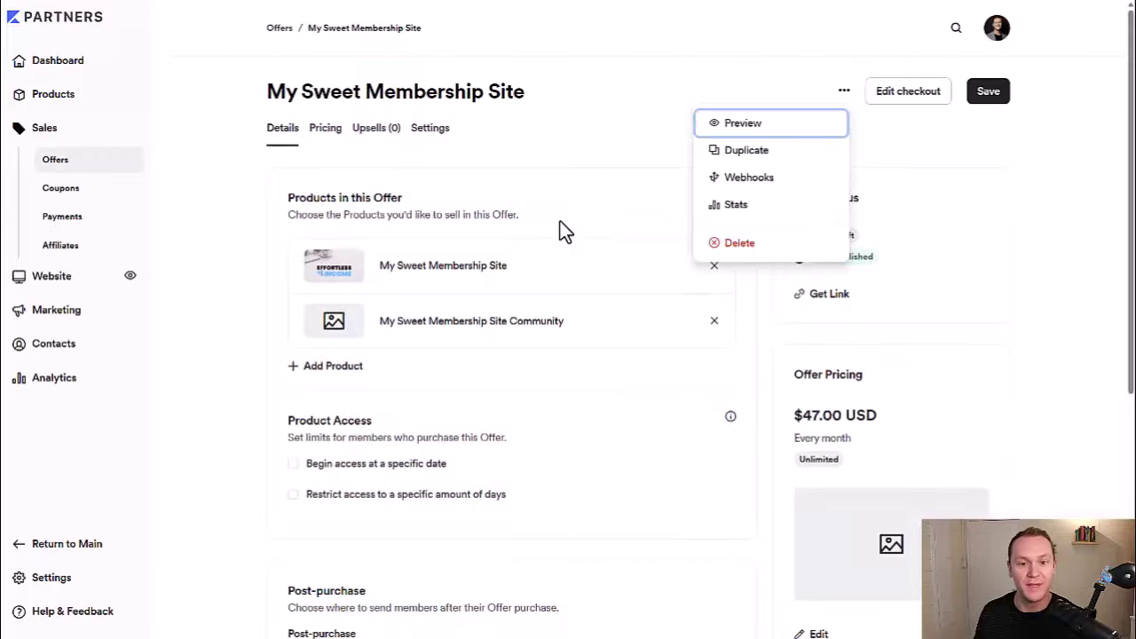
left_click(223, 265)
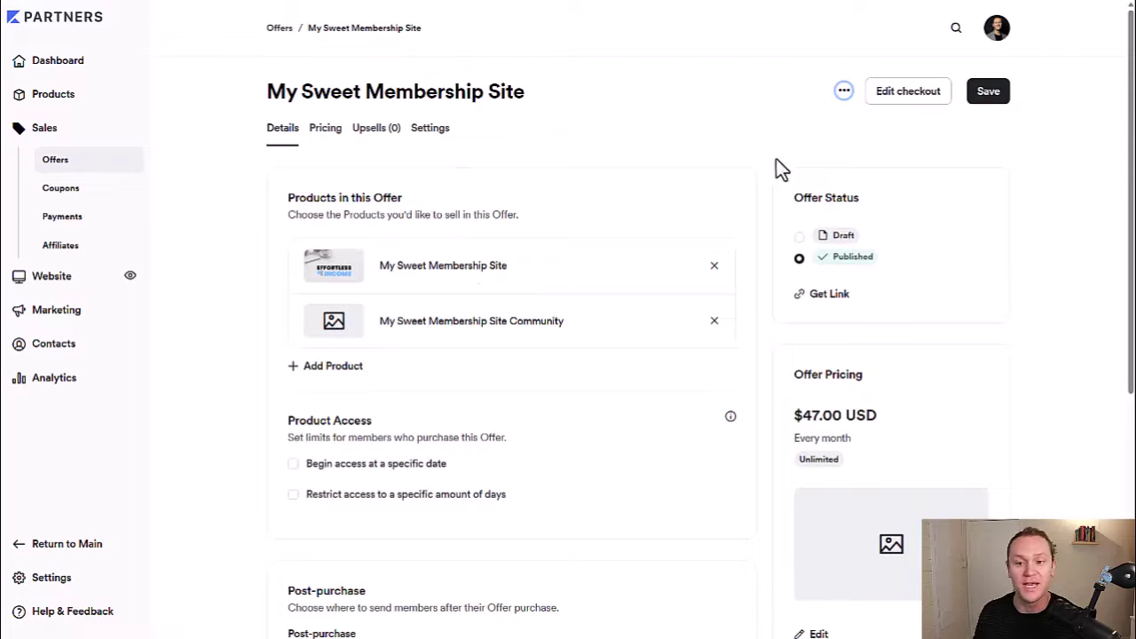
Copy the offer's purchase link and load its checkout in the browser.
left_click(830, 295)
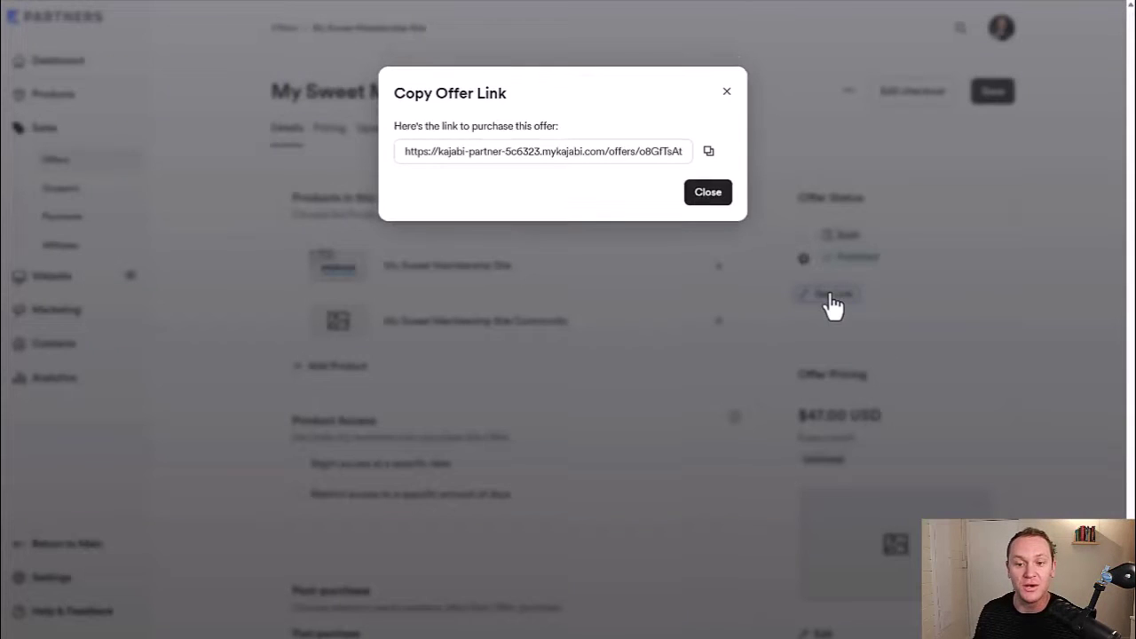
left_click(710, 153)
left_click(710, 196)
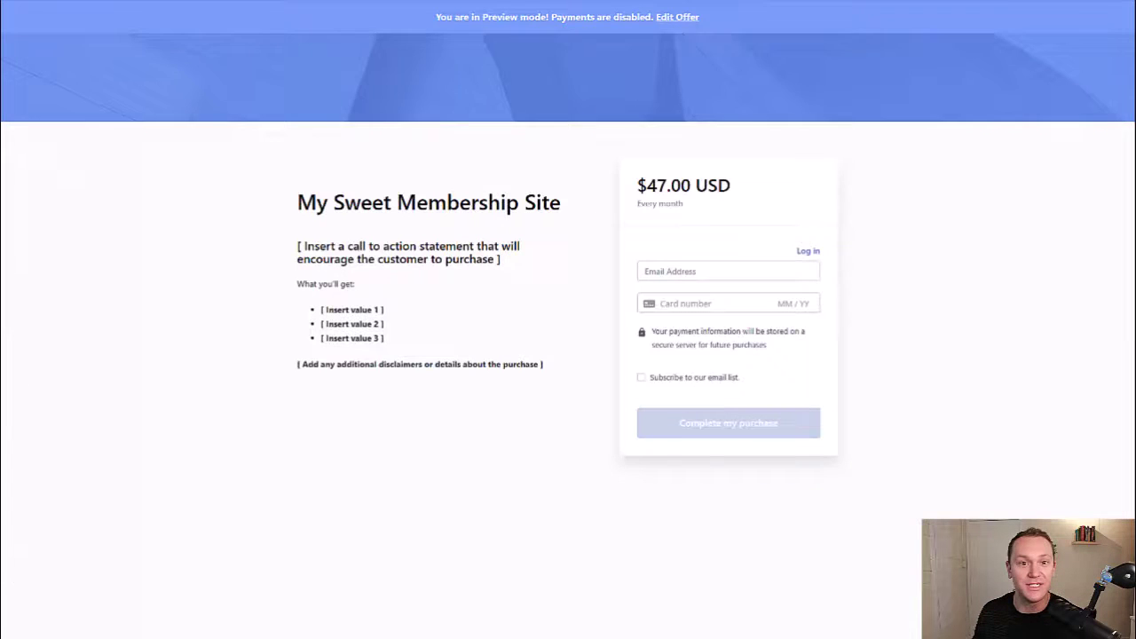
key("ctrl+l")
type("https://kajabi-partner-5c6323.mykajabi.com/offers/o8GfTsAt")
key("Return")
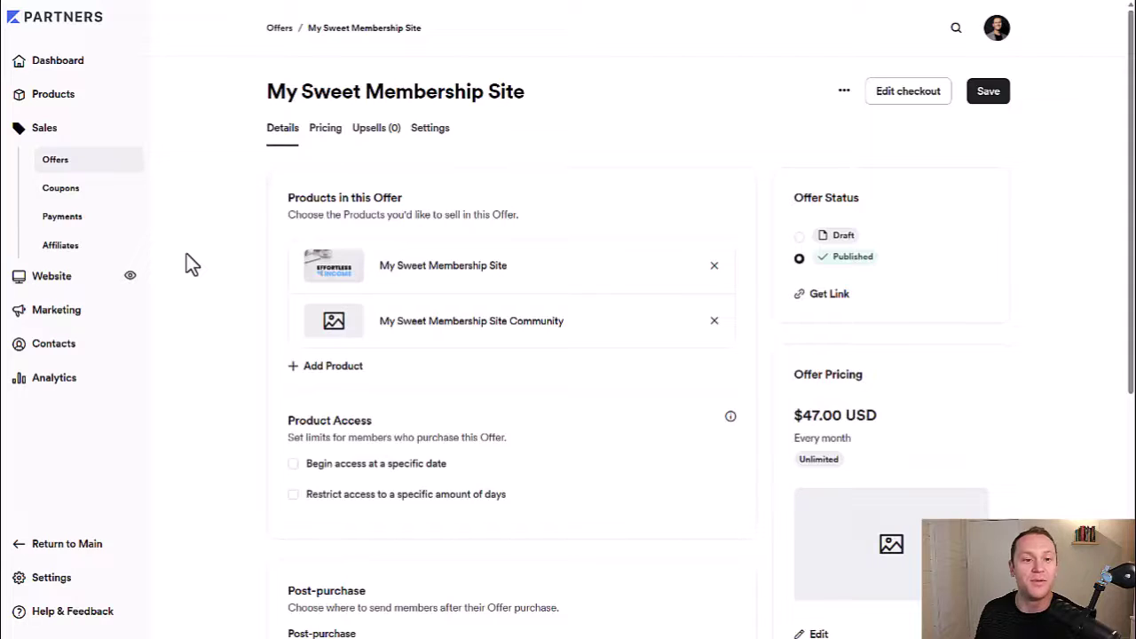
scroll(190, 256, "down", 1)
scroll(196, 258, "up", 1)
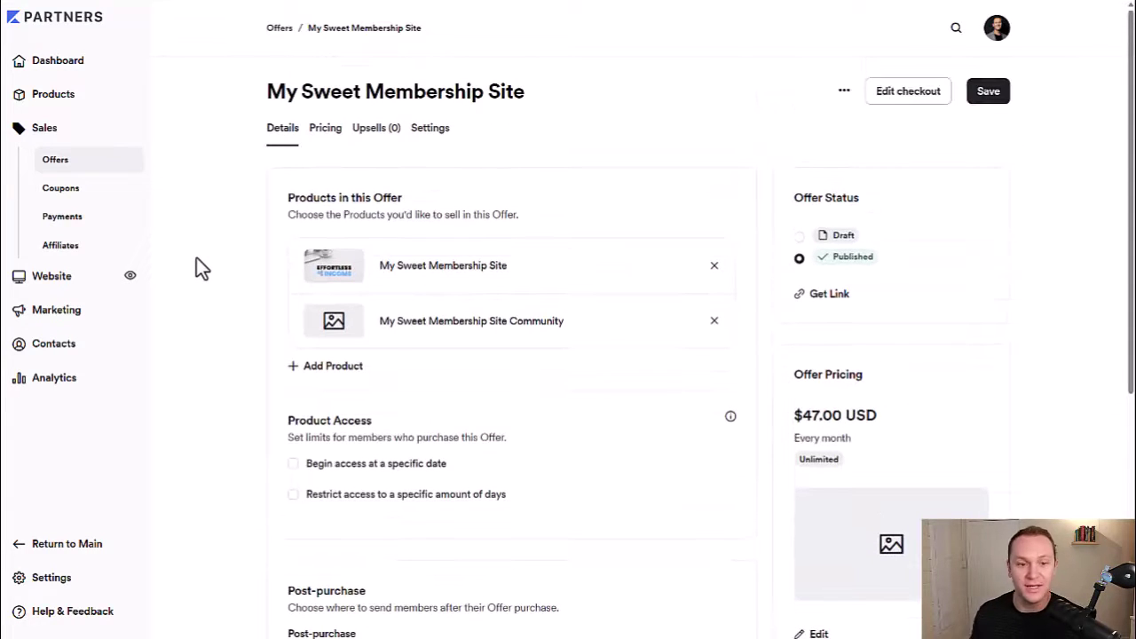